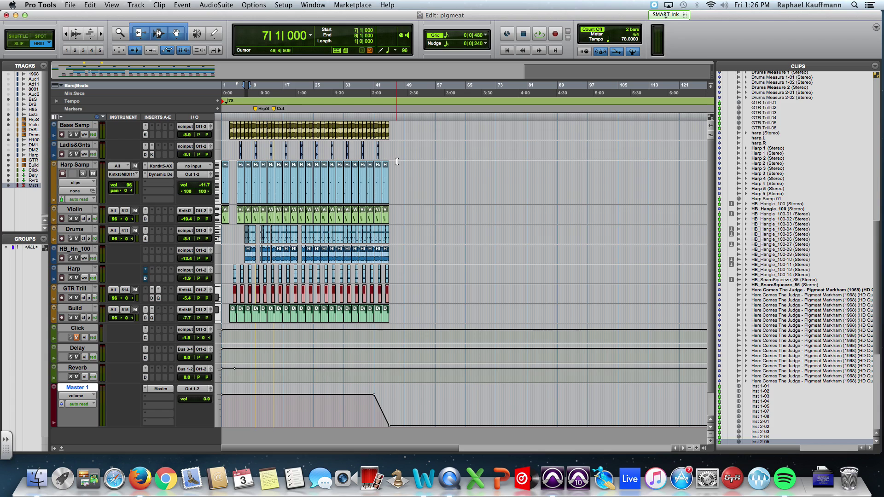
Play the full arrangement from bar 5, beat 3 for a few bars to hear the mix
click(239, 118)
key(space)
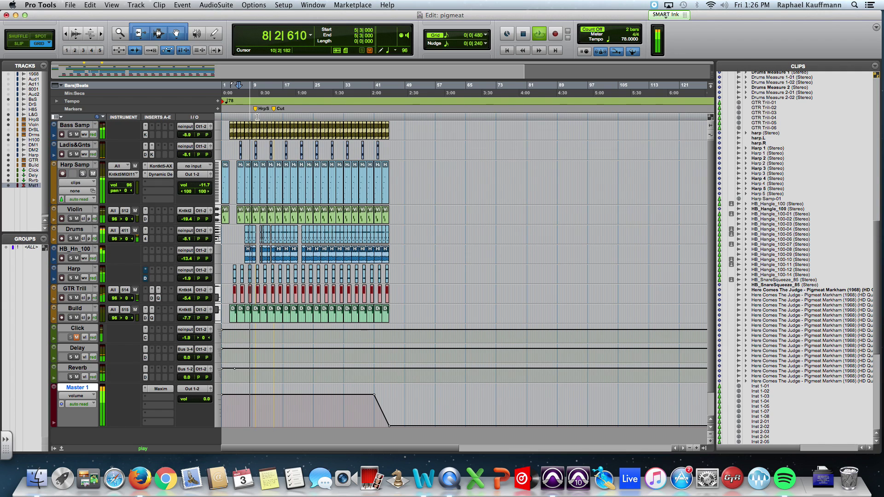
key(space)
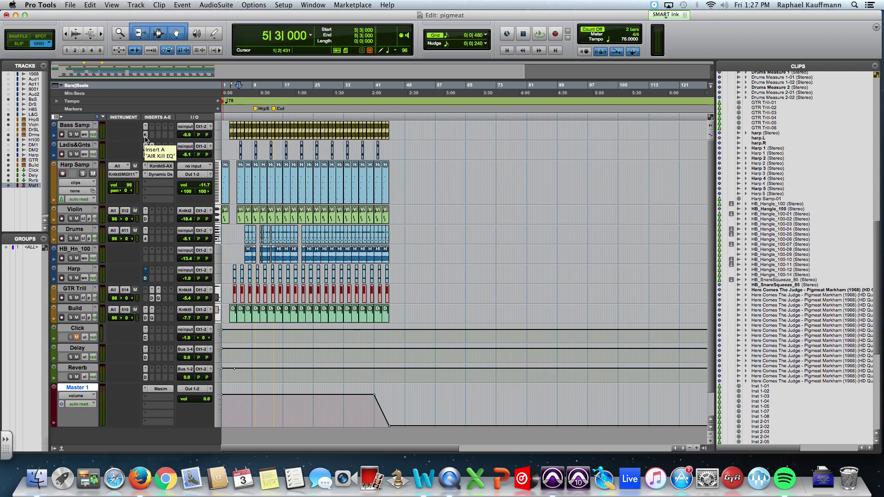
Solo the Bass Samp track and play it from bar 3, bypassing its AIR Kill EQ insert
click(70, 134)
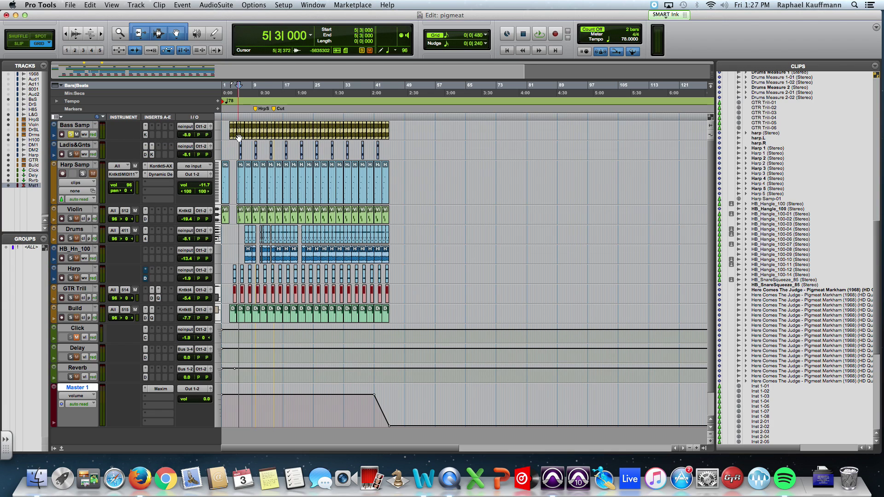
click(231, 135)
key(space)
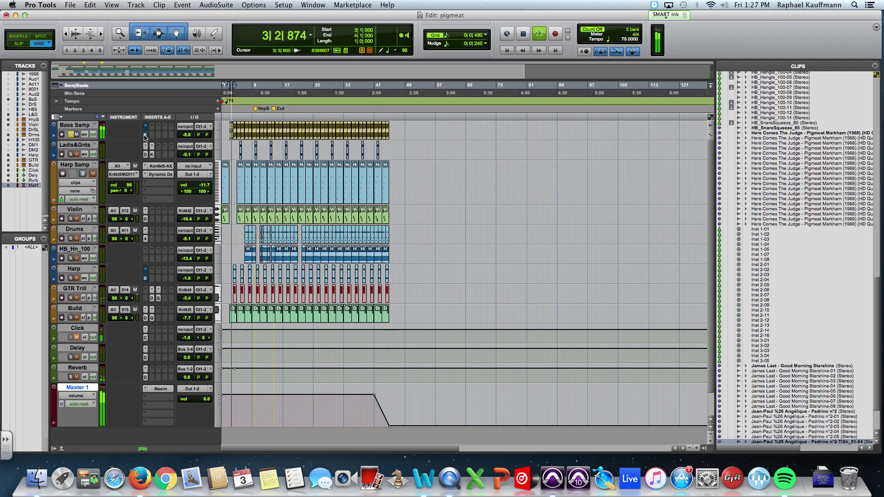
key(space)
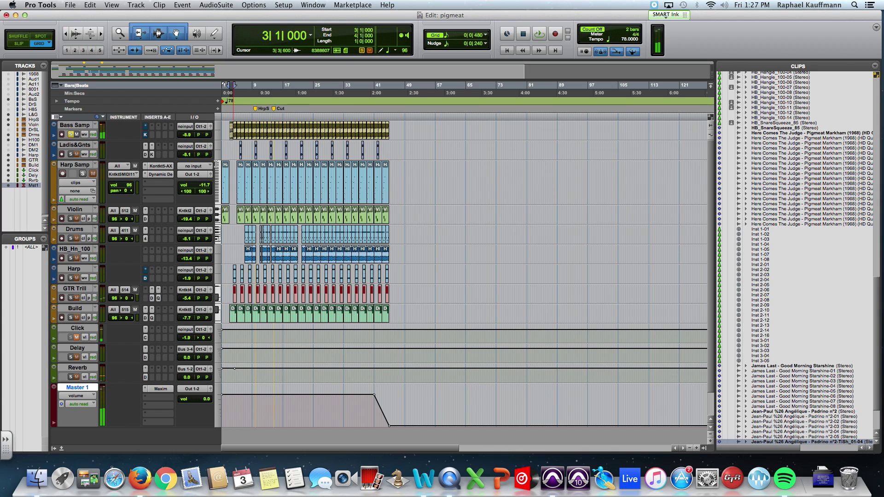
Bypass the effect inserts on Ladis&Gnts, Harp Samp, Violin, GTR Trill, Build and Master 1, and mute the Delay and Reverb tracks
click(153, 155)
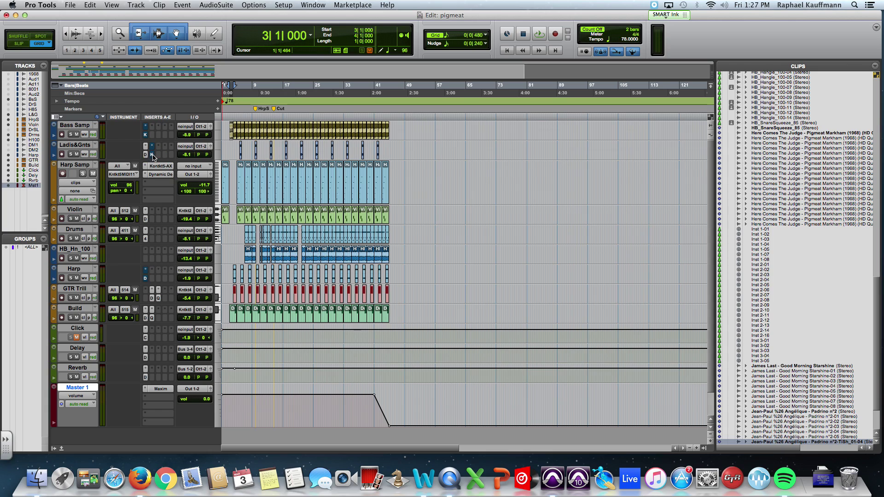
mouse_move(148, 159)
mouse_down()
mouse_move(145, 221)
mouse_move(156, 304)
mouse_move(159, 298)
mouse_move(147, 322)
mouse_up()
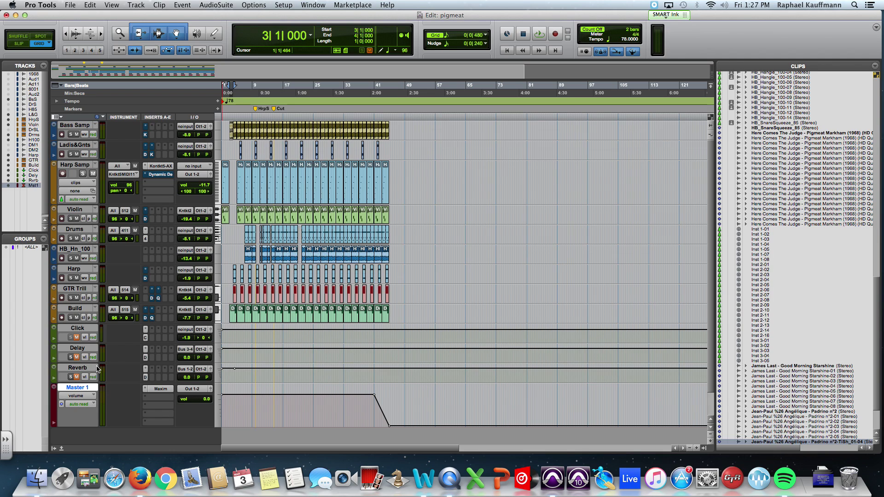
super+click(161, 390)
Delete the fade-out volume automation at the end of the Master 1 track
drag(398, 409, 364, 407)
key(Delete)
click(364, 407)
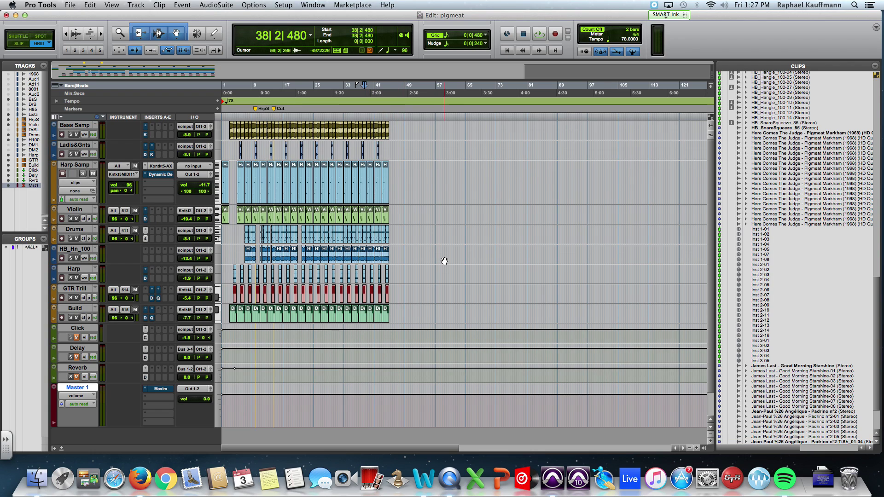
Add nine stereo audio tracks below Bass Samp and reduce their height to match the existing compact tracks
click(76, 125)
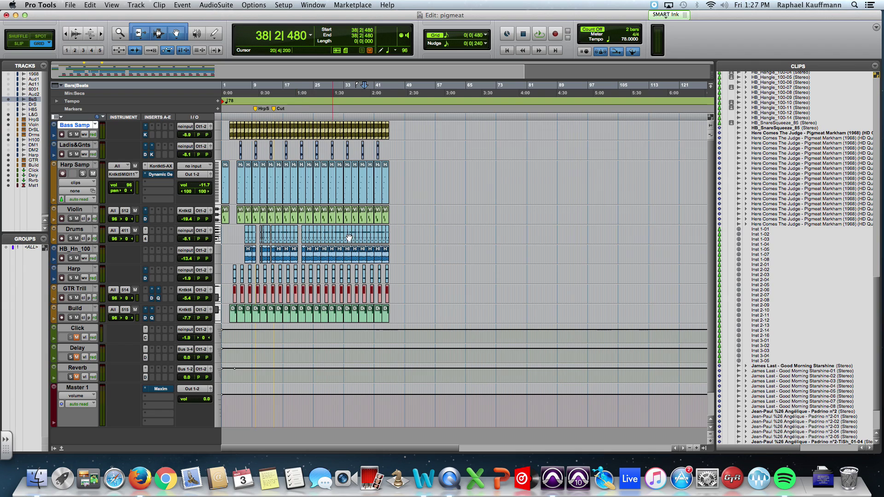
click(140, 5)
click(142, 16)
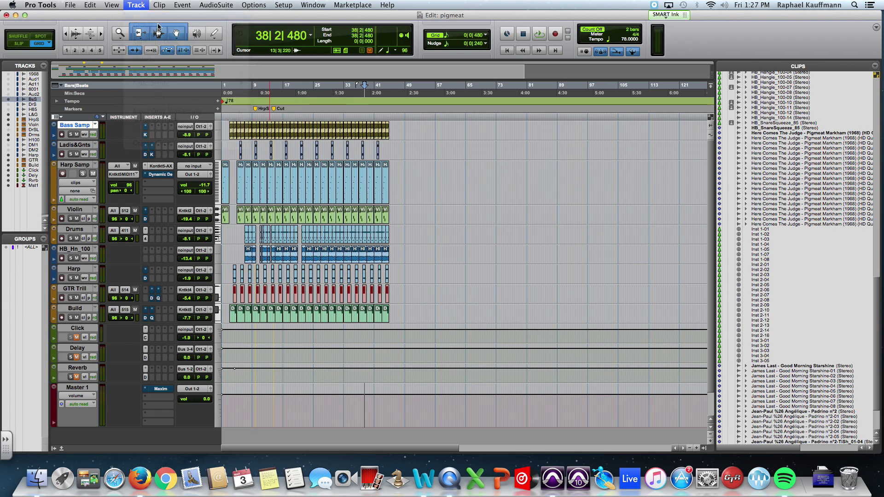
click(382, 168)
click(415, 176)
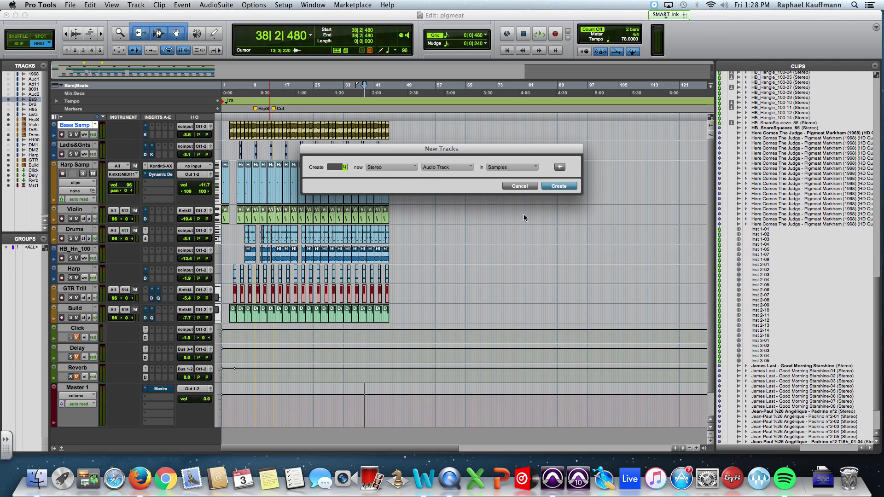
click(559, 186)
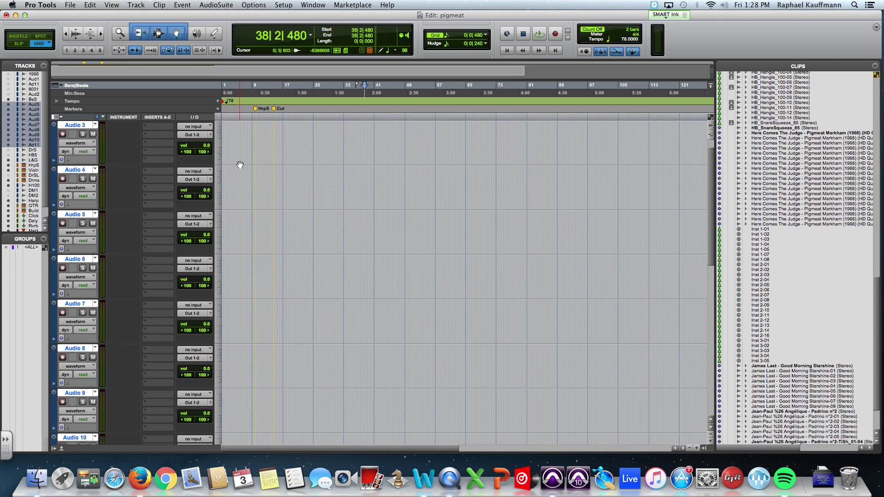
click(219, 134)
click(240, 129)
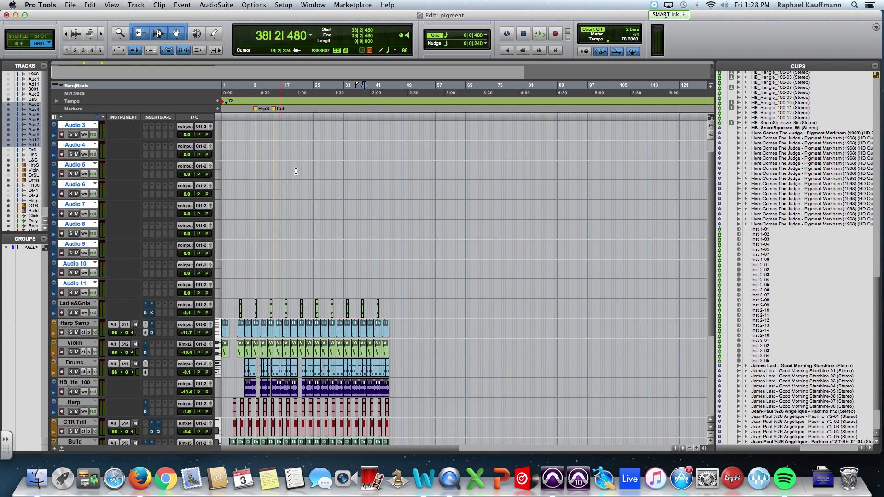
Leave Audio 3 under Bass Samp, placing Audio 4 below Ladis&Gnts and Audio 5 to 11 below Harp Samp
scroll(279, 196, up, 1)
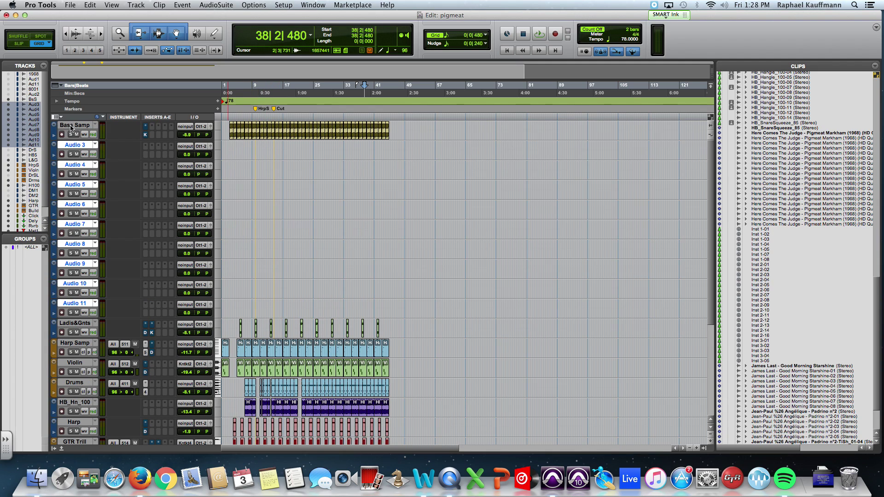
super+click(75, 145)
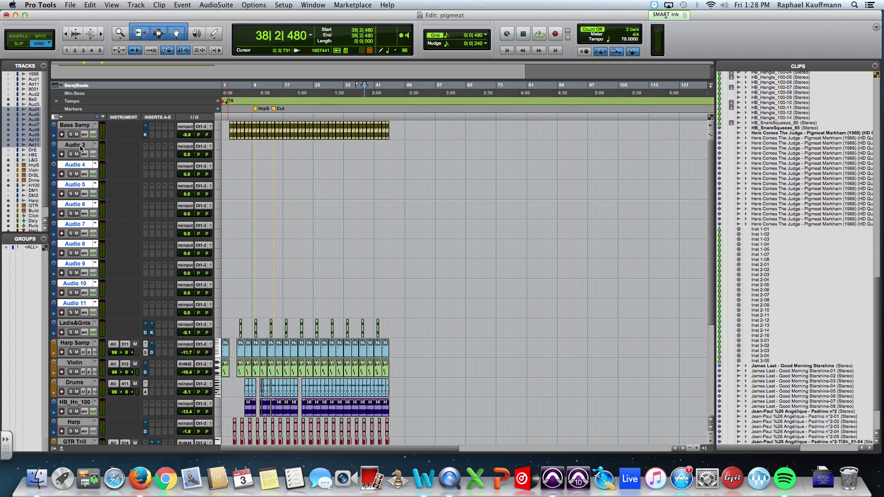
drag(88, 167, 91, 340)
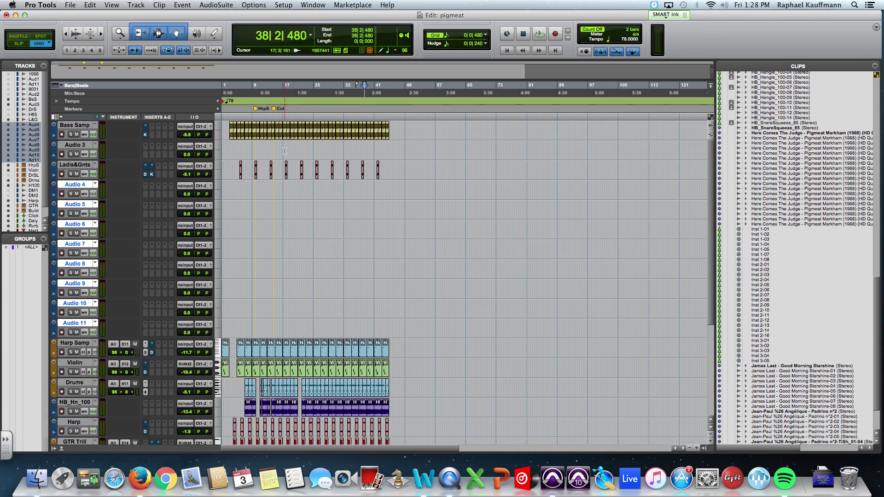
super+click(81, 185)
drag(86, 207, 84, 352)
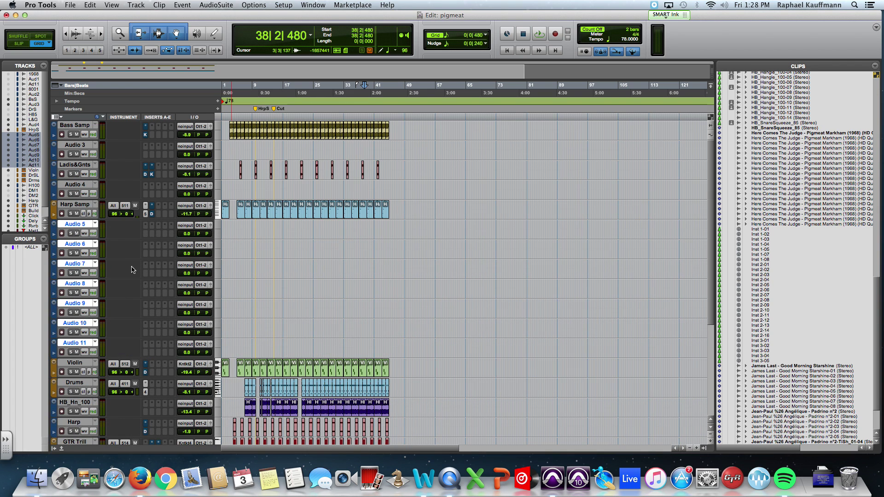
Leave Audio 5 under Harp Samp, placing Audio 6 below Violin and Audio 7 to 11 below Drums
super+click(84, 226)
drag(83, 248, 73, 385)
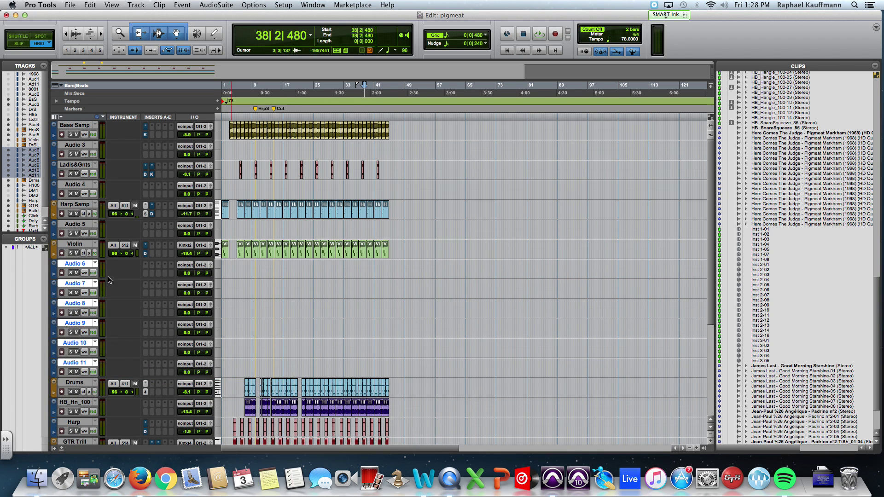
super+click(84, 265)
drag(84, 287, 78, 396)
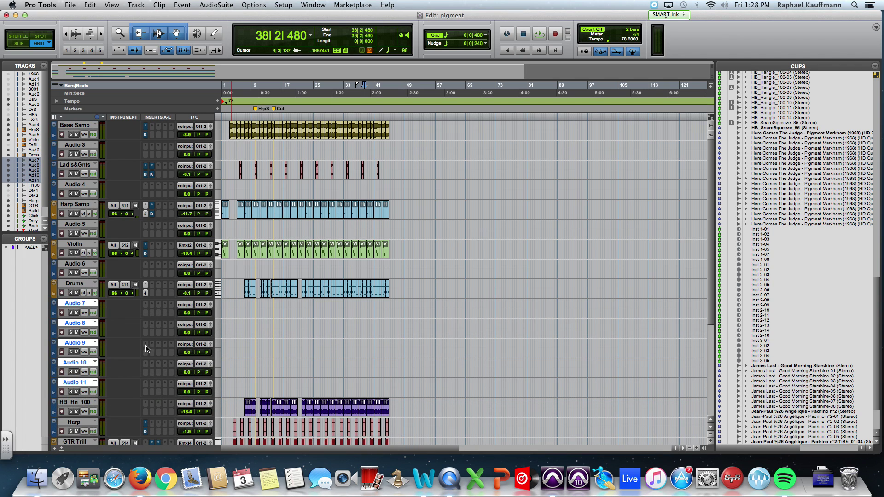
Leave Audio 7 under Drums, placing Audio 8 below HB_Hn_100 and Audio 9 to 11 below Harp
scroll(174, 308, down, 4)
scroll(174, 308, down, 2)
super+click(77, 185)
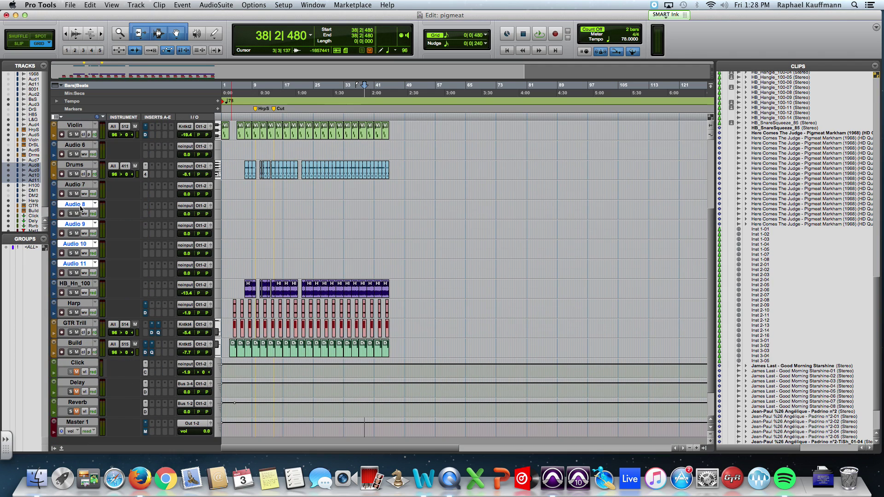
drag(80, 206, 89, 296)
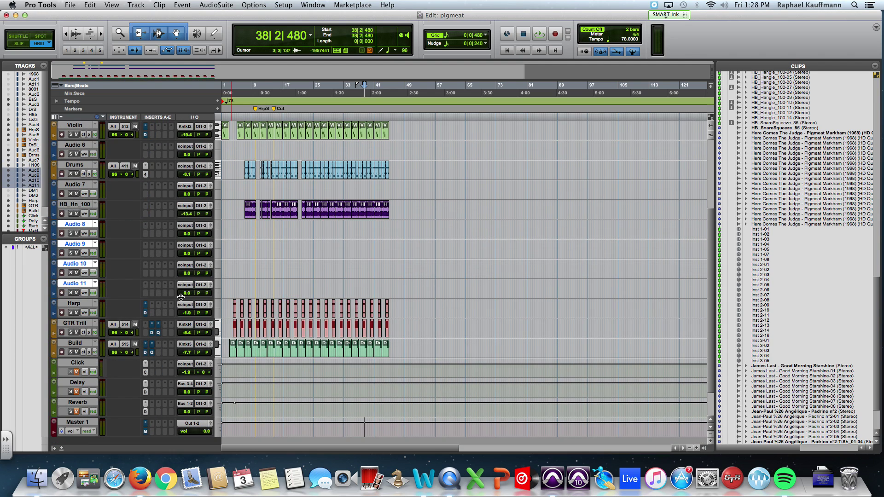
drag(82, 245, 84, 315)
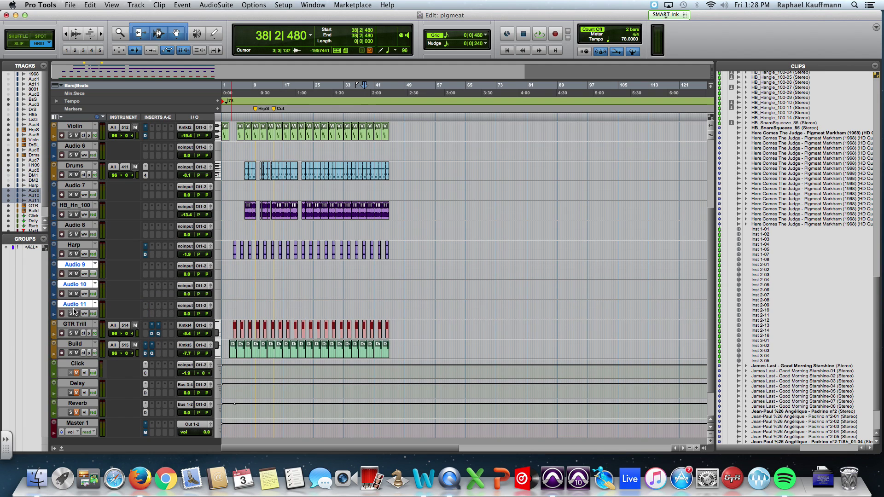
Leave Audio 9 under Harp, placing Audio 10 below GTR Trill and Audio 11 below Build
super+click(78, 266)
drag(77, 284, 73, 305)
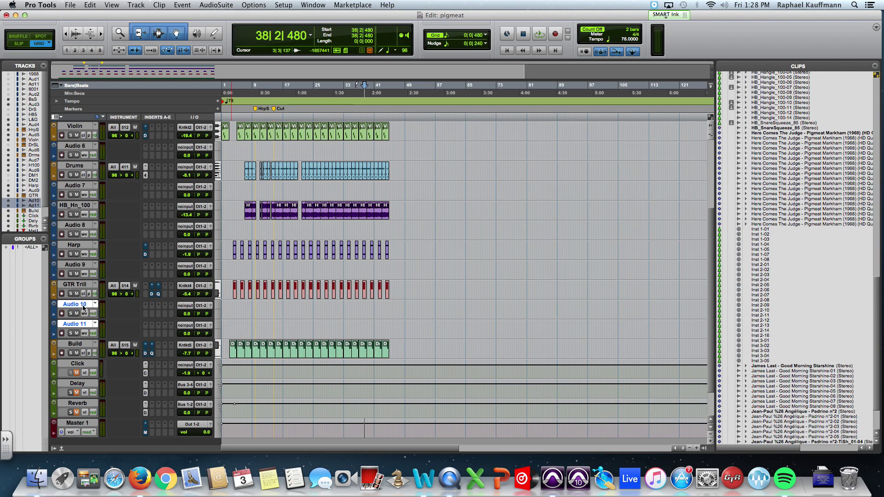
super+click(82, 306)
drag(83, 324, 89, 353)
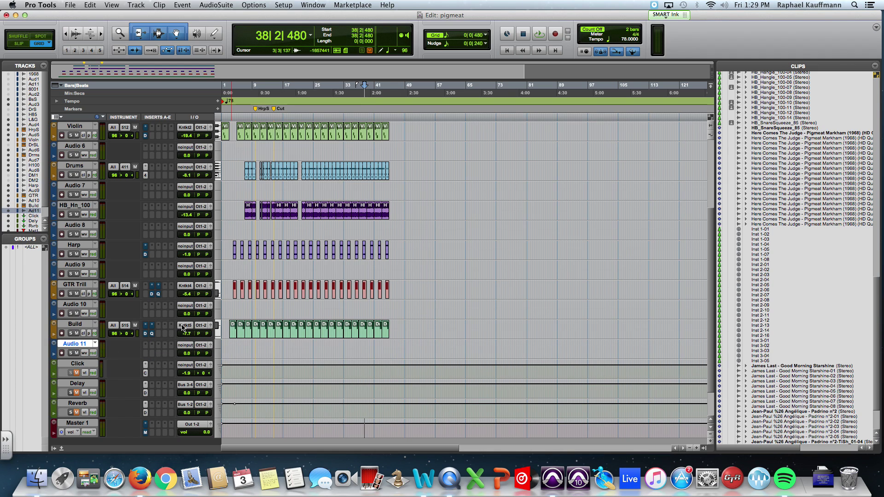
Rename Audio 3 as Bass Stem and Audio 4 as Ladies & Gents Stem
scroll(248, 327, up, 5)
scroll(249, 327, up, 1)
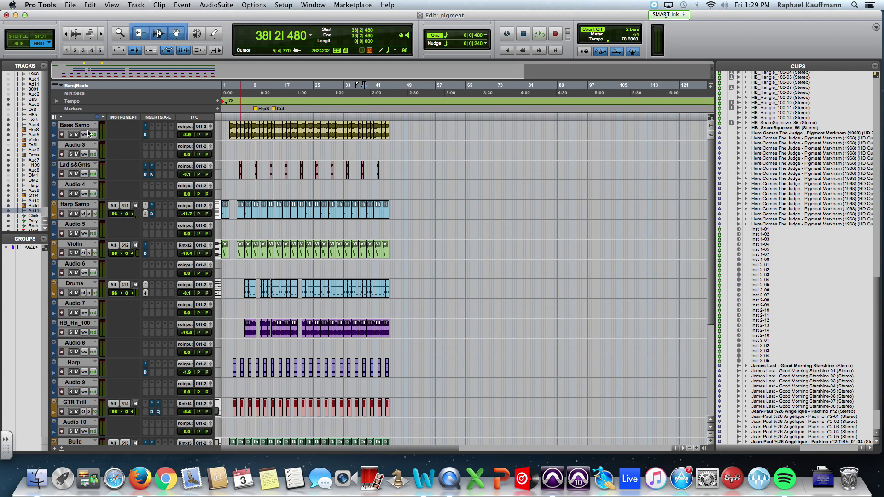
double_click(78, 145)
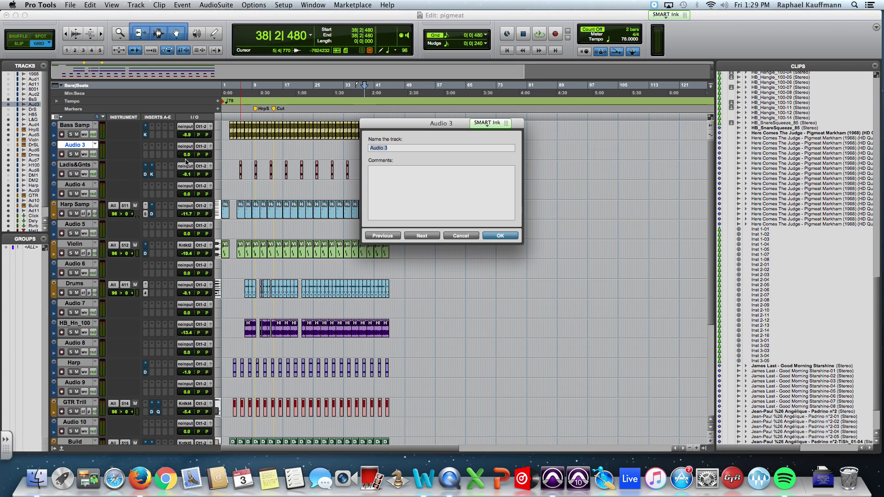
text(Bass Stem)
click(427, 236)
text(Ladies & Gents Stem)
click(426, 237)
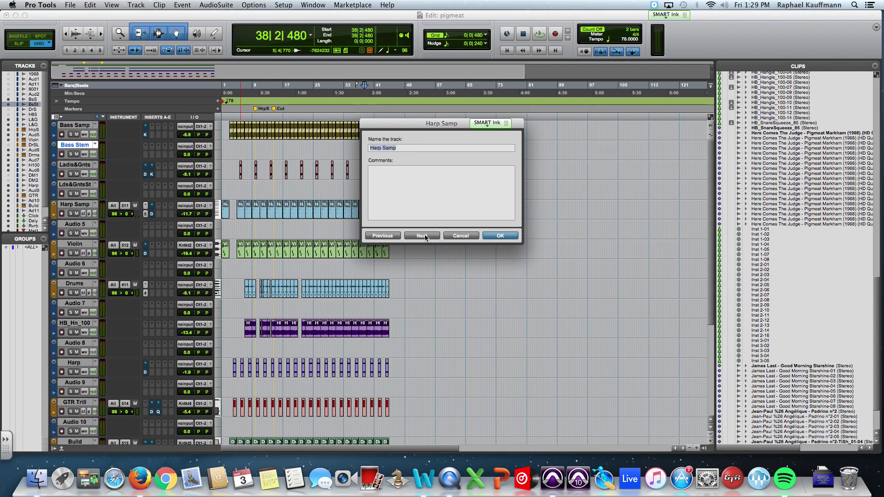
Rename Audio 5 as Harp 1 Stem and Audio 6 as Violin Stem
click(426, 237)
text(Harp 1 Stem)
click(434, 236)
click(434, 236)
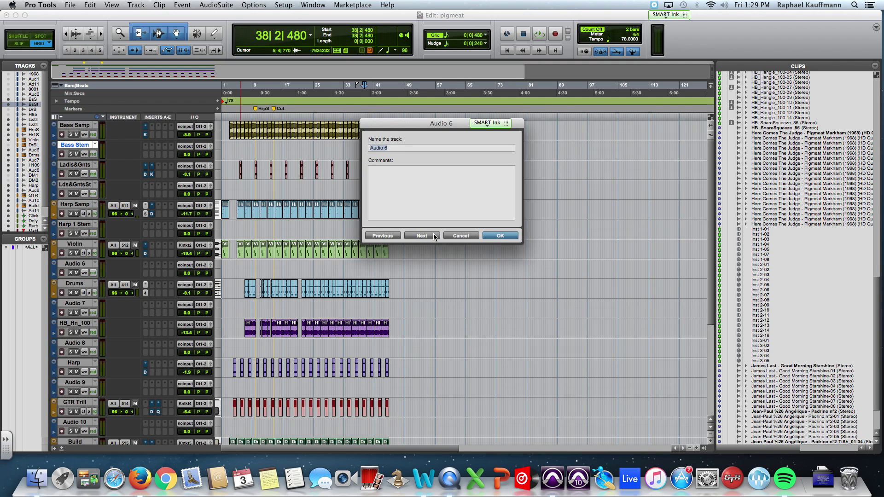
text(Violin Stem)
click(427, 236)
Rename Audio 7 as Drums 1 Stem and Audio 8 as Drums 2 Stem
click(426, 236)
text(Drums 1 Stem)
click(429, 236)
click(428, 236)
text(Drums)
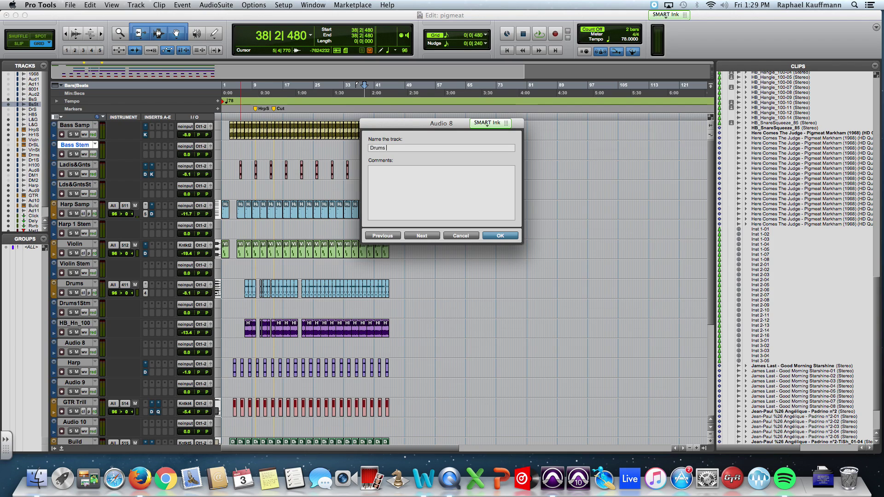
text( 2 Stem)
click(432, 236)
Rename Audio 9 as Harp Rev Stem and Audio 10 as GTE Stem
click(432, 236)
text(Harp Rev Stem)
click(422, 236)
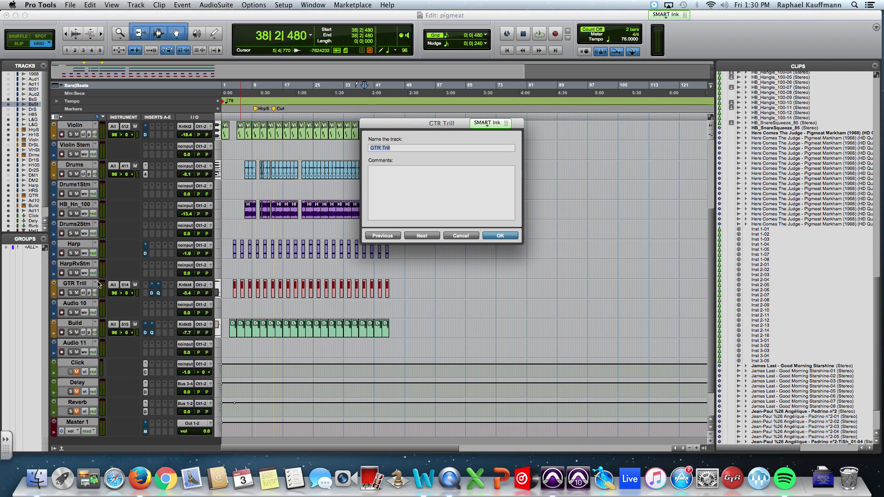
click(422, 236)
text(GTE Stem)
click(421, 236)
Rename Audio 11 as Build Stem and finish naming the tracks
click(434, 236)
text(Build Stem)
click(499, 236)
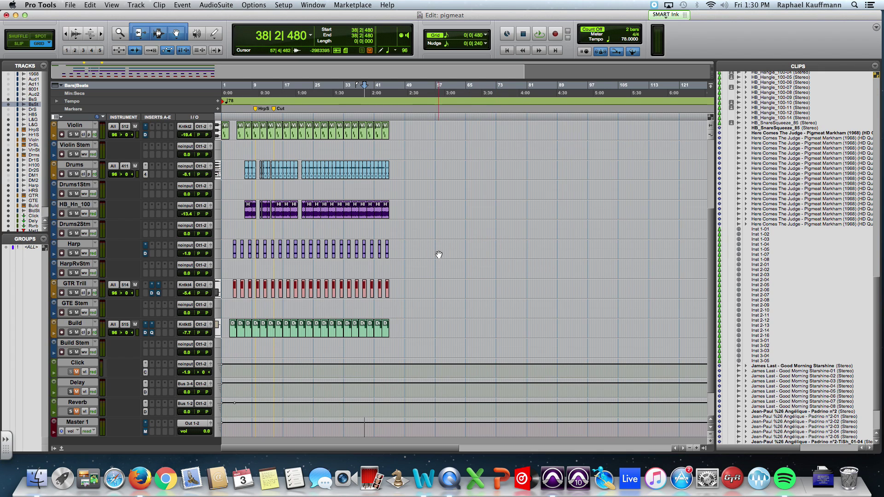
Reset the volume faders of Bass Samp, Ladis&Gnts, Harp Samp, Violin, Drums and HB_Hn_100 to 0.0 in the mixer
scroll(464, 242, up, 5)
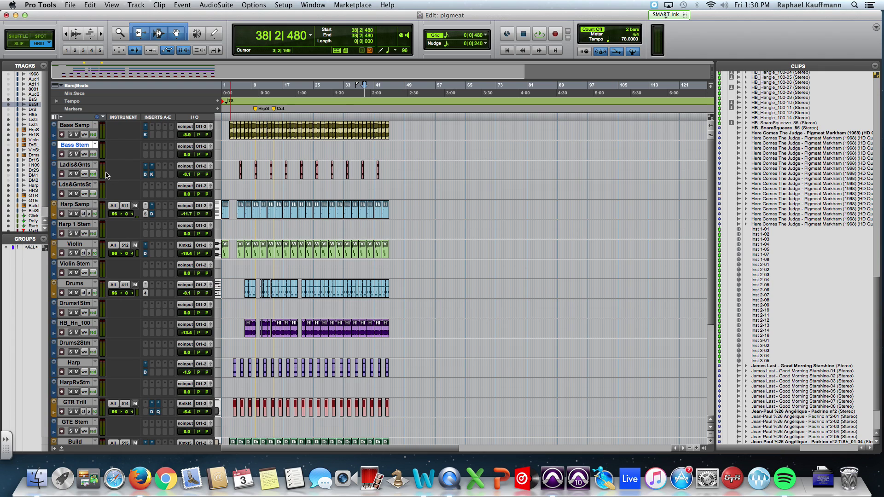
key(super+equal)
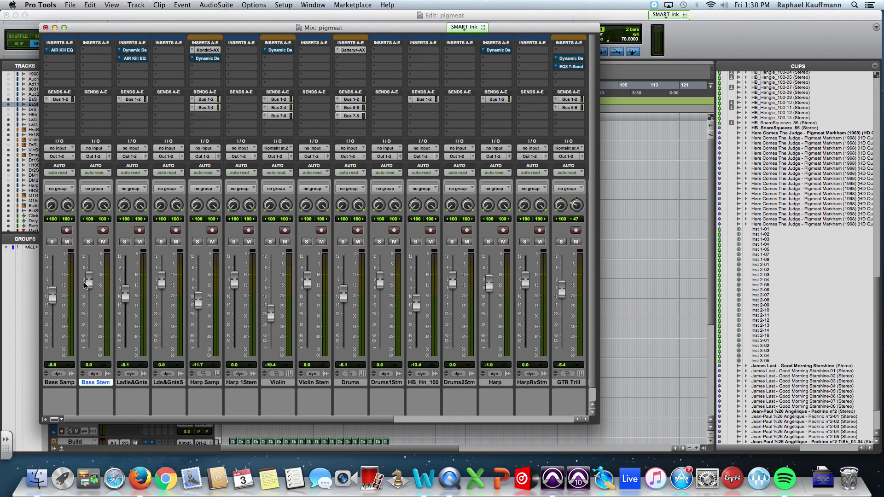
alt+click(51, 297)
alt+click(125, 297)
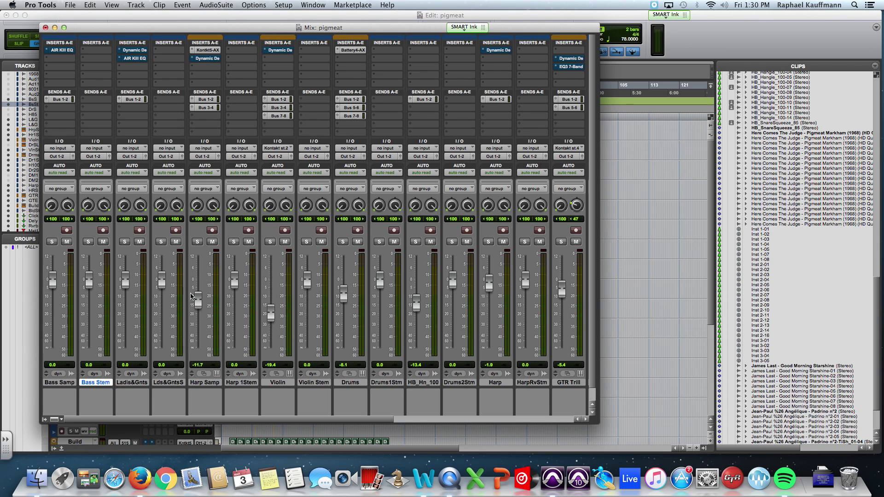
alt+click(198, 302)
alt+click(269, 314)
alt+click(344, 296)
alt+click(416, 304)
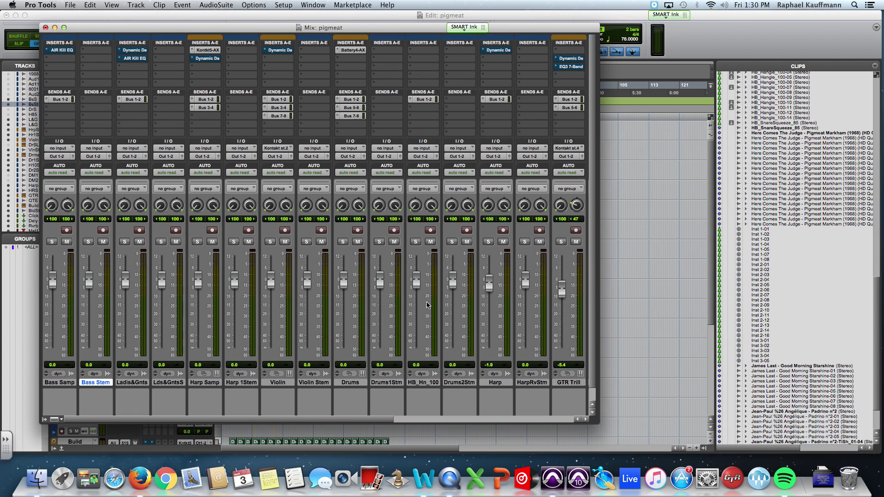
Reset the volume faders of the Harp, GTR Trill and Build tracks to 0.0
alt+click(489, 284)
alt+click(563, 293)
scroll(547, 313, right, 3)
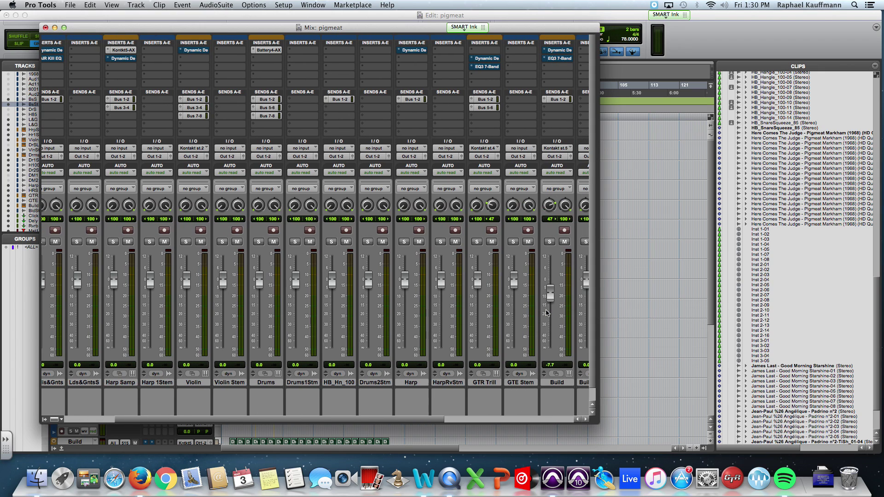
alt+click(551, 299)
scroll(549, 302, right, 5)
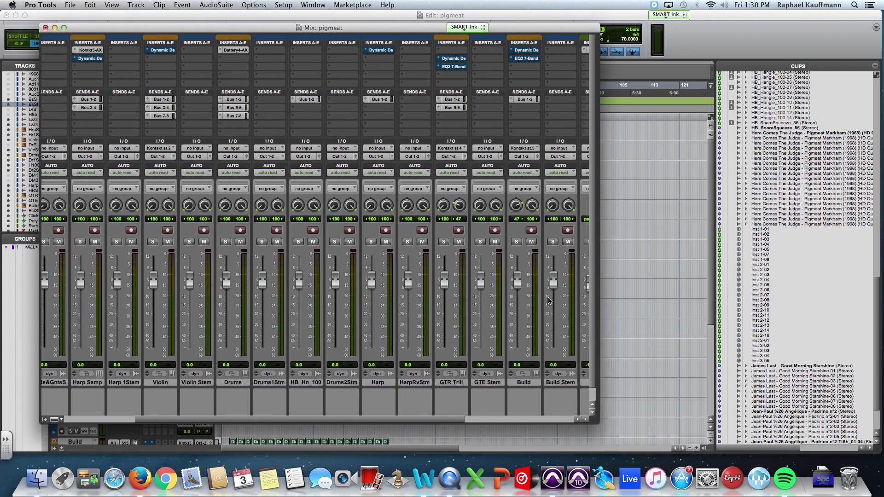
scroll(545, 300, left, 6)
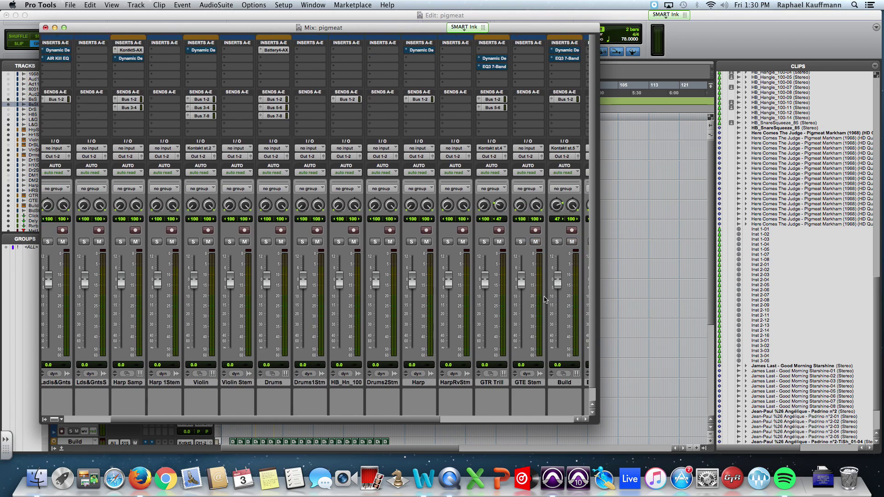
scroll(545, 300, left, 3)
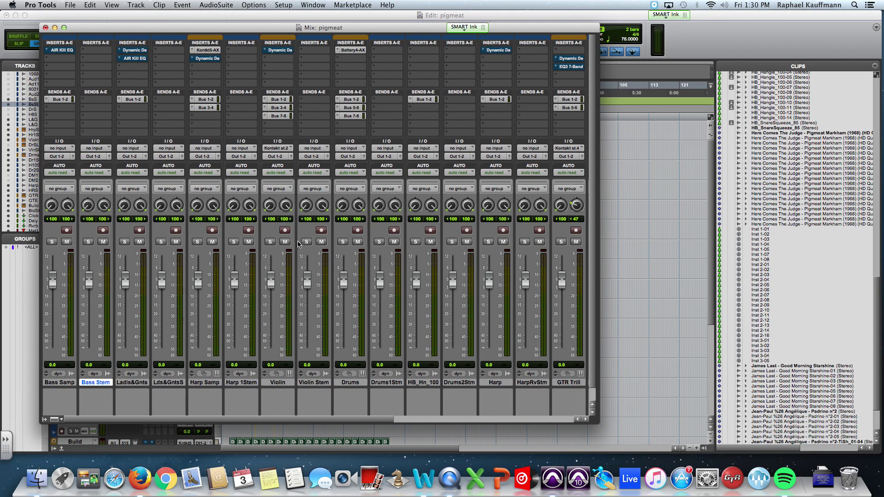
Try to record-enable the Bass Stem track in the Edit window
key(super+equal)
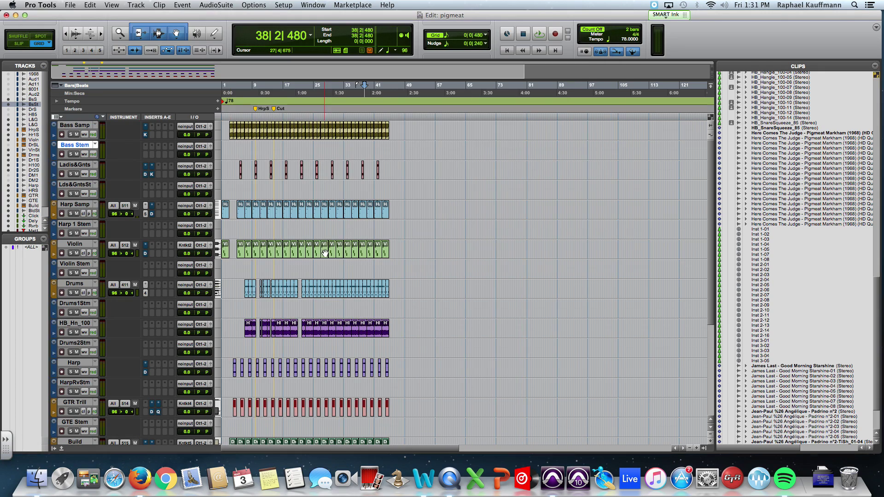
click(62, 154)
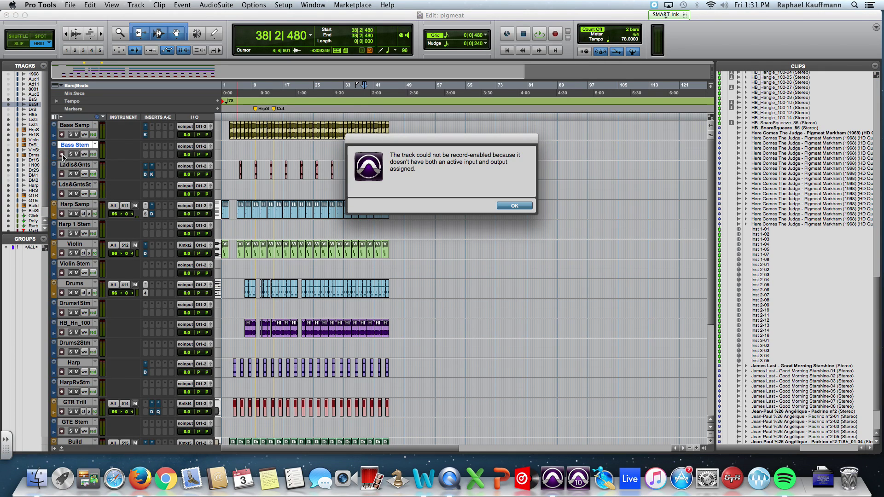
click(513, 206)
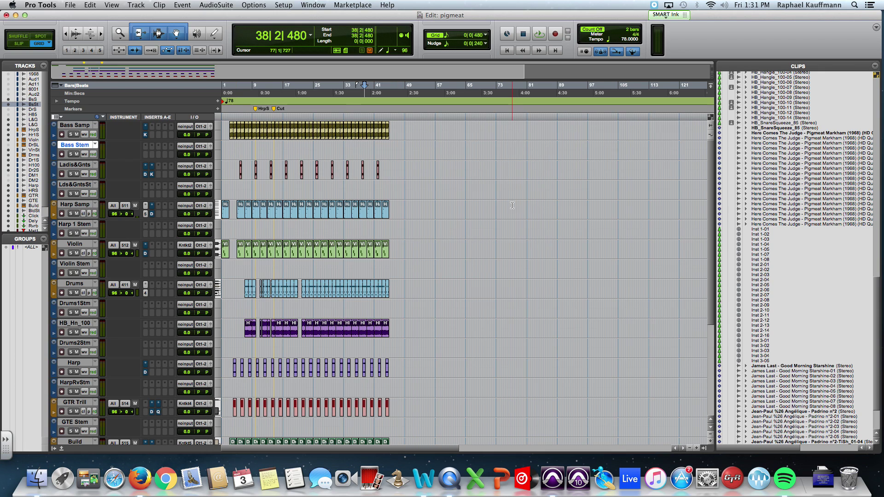
In the mixer, route the Bass Samp output to stereo Bus 9-10 and set the Bass Stem input to Bus 9-10
key(super+equal)
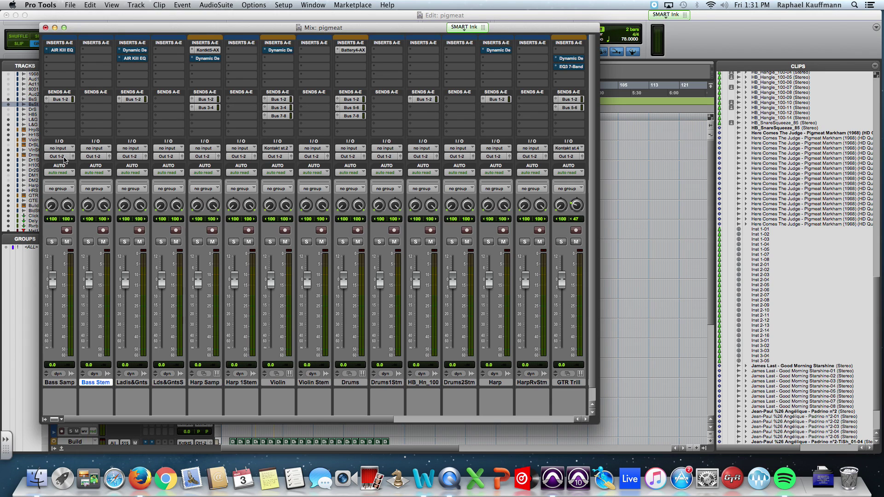
click(65, 159)
mouse_move(75, 166)
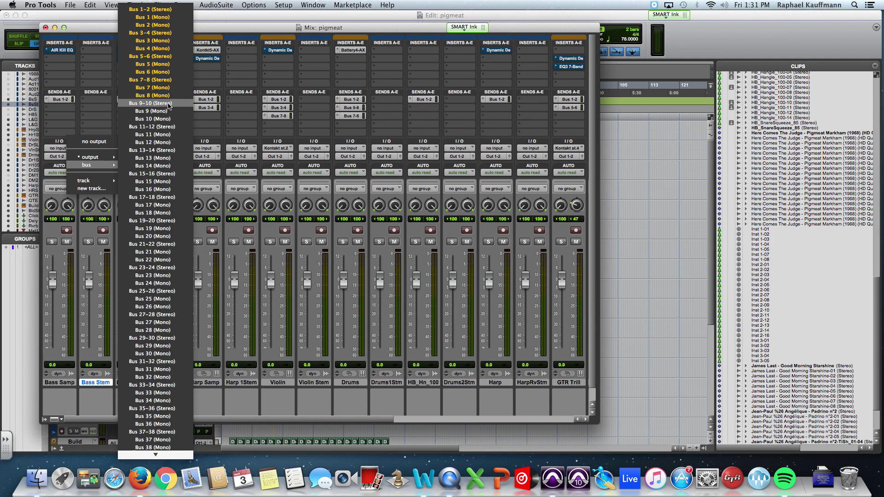
click(152, 103)
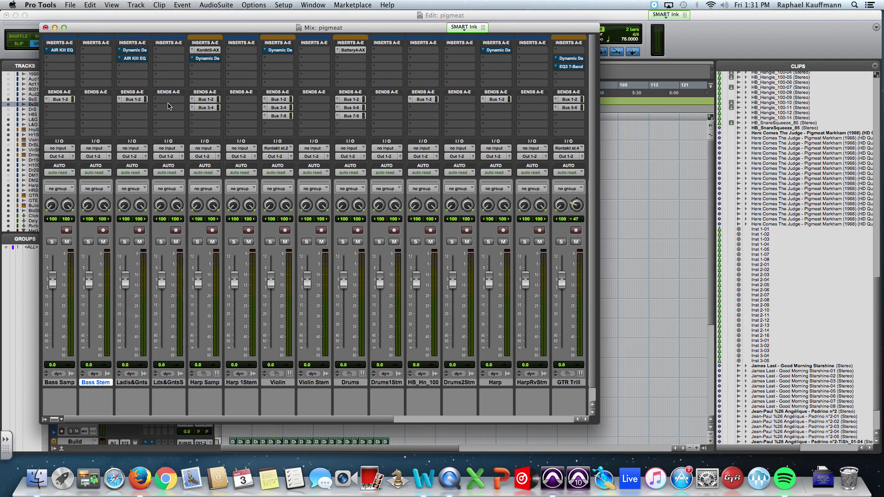
click(97, 148)
mouse_move(119, 175)
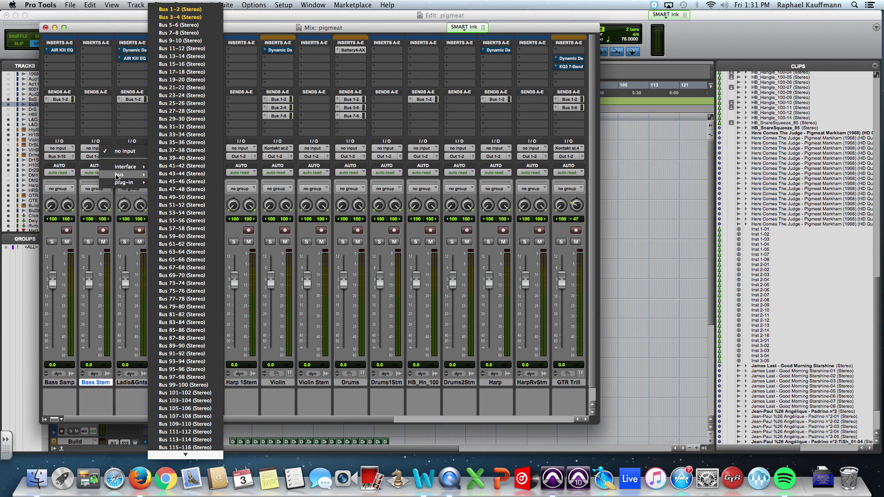
click(169, 41)
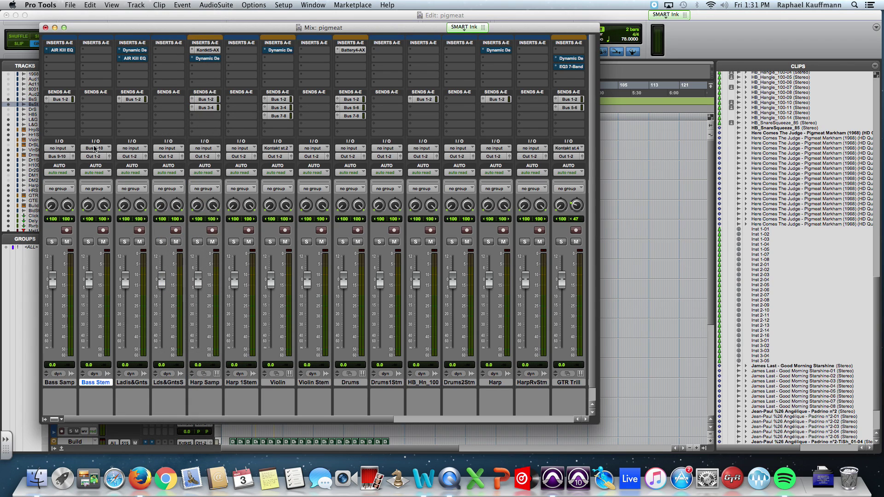
Route the Ladis&Gnts output to stereo Bus 11-12 and set its stem track's input to Bus 11-12
click(133, 156)
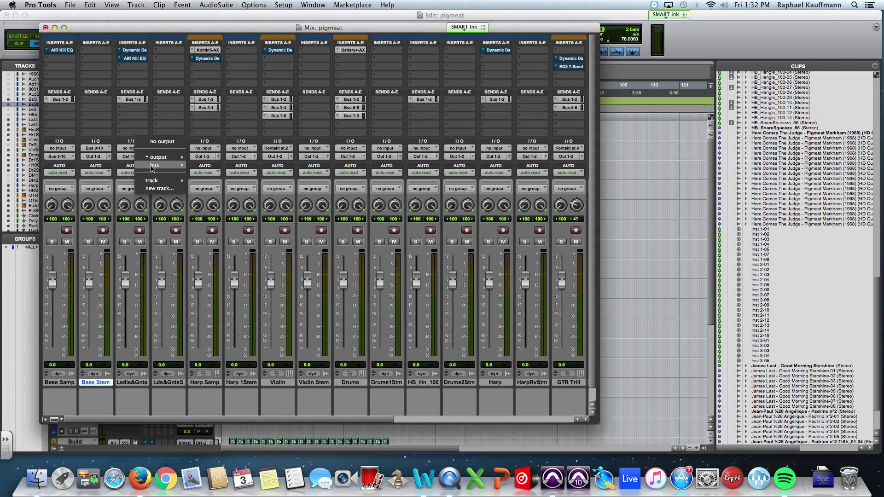
mouse_move(159, 165)
click(217, 128)
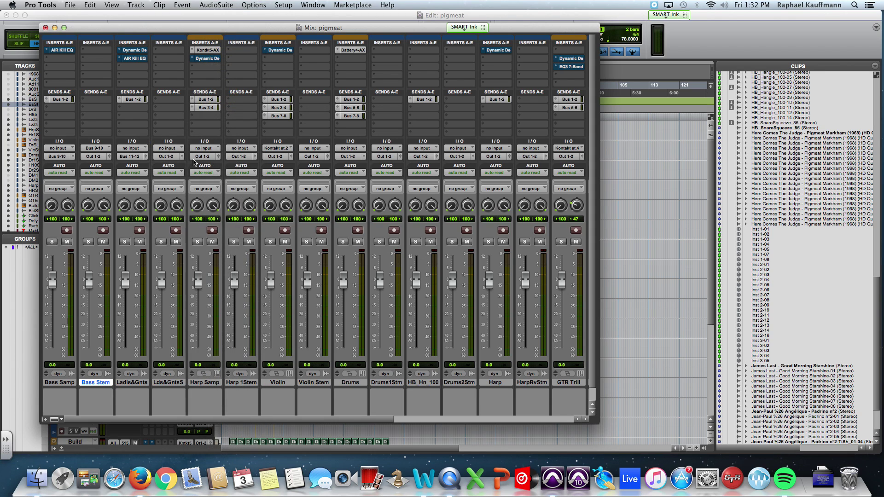
click(165, 148)
mouse_move(186, 176)
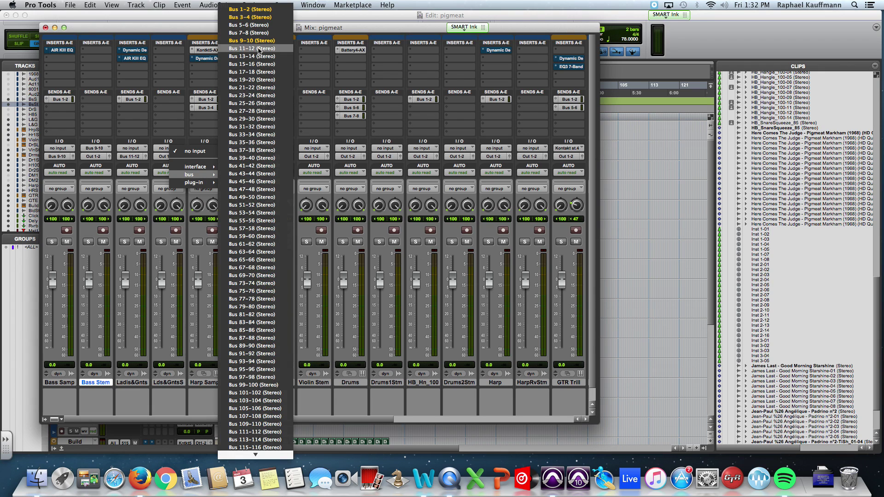
click(259, 51)
Route the Harp Samp output to stereo Bus 13-14 and set the Harp 1 Stem input to Bus 13-14
click(207, 157)
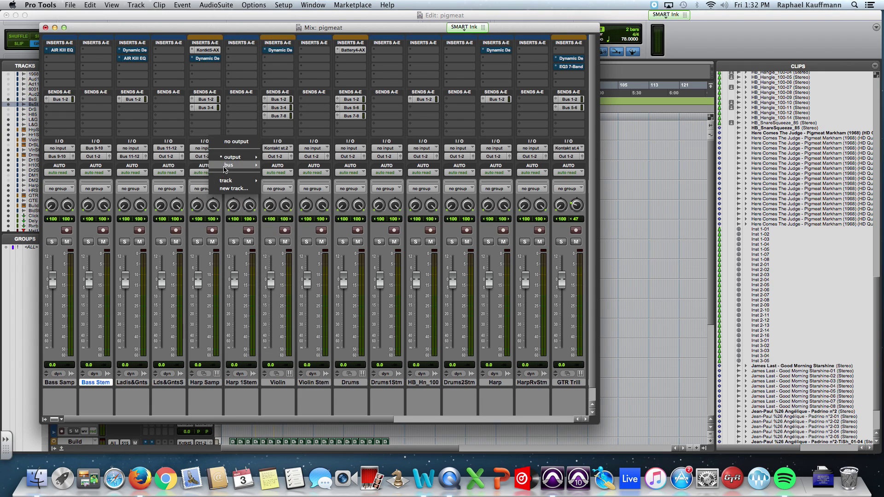
mouse_move(227, 165)
click(290, 150)
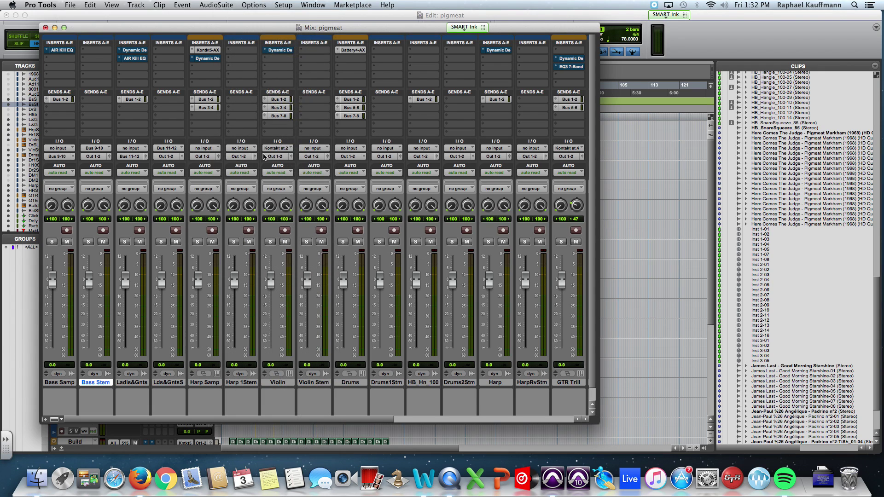
click(237, 148)
mouse_move(259, 175)
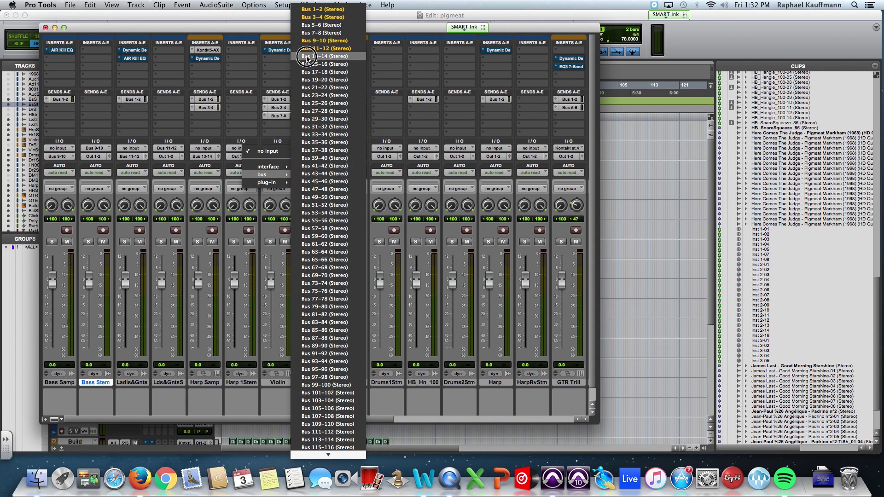
key(Escape)
Route the Violin output to stereo Bus 15-16 and set the Violin Stem input to Bus 15-16
click(312, 157)
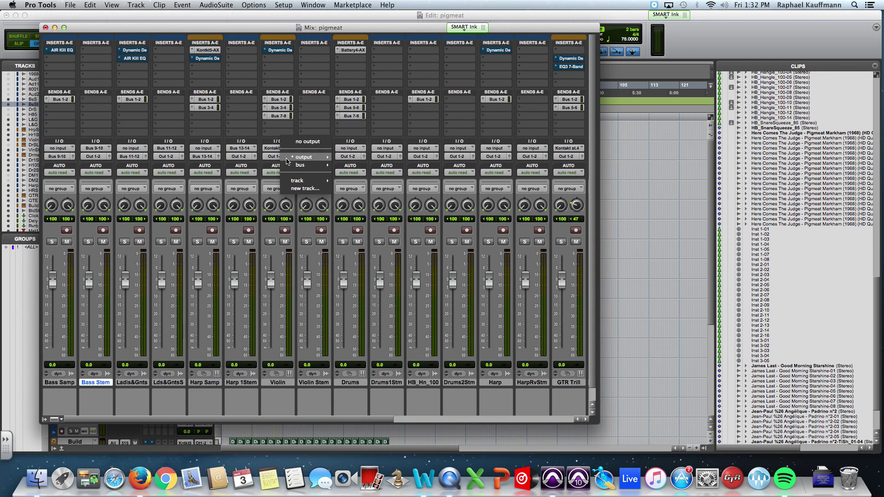
mouse_move(324, 165)
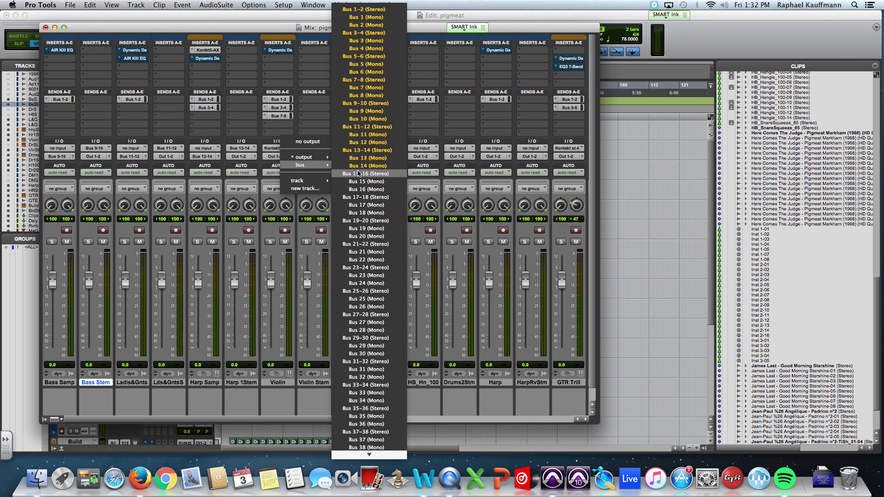
click(329, 157)
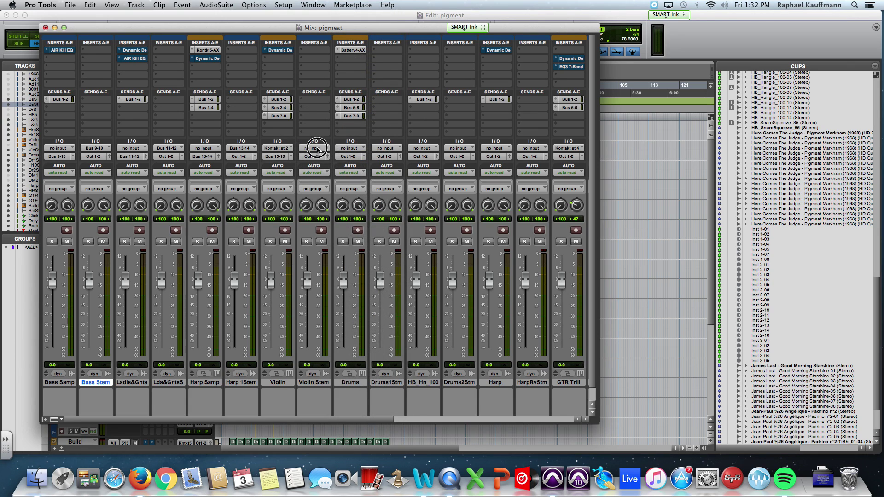
click(317, 149)
mouse_move(343, 174)
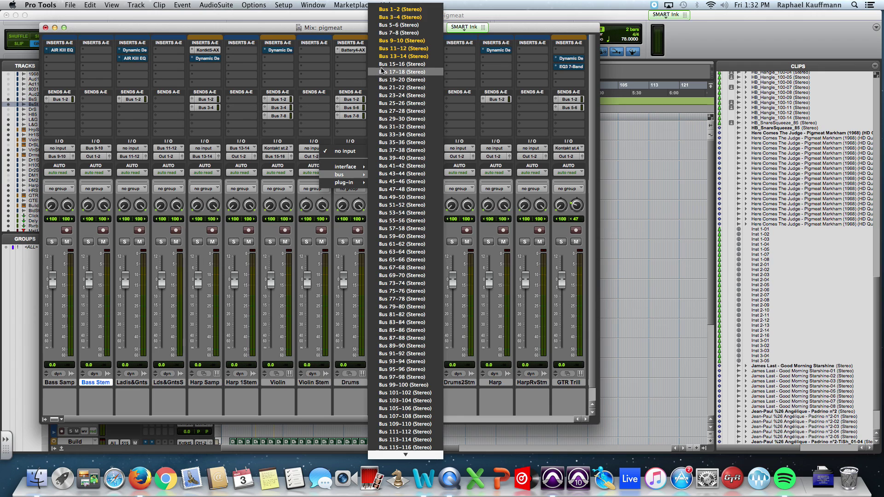
click(382, 64)
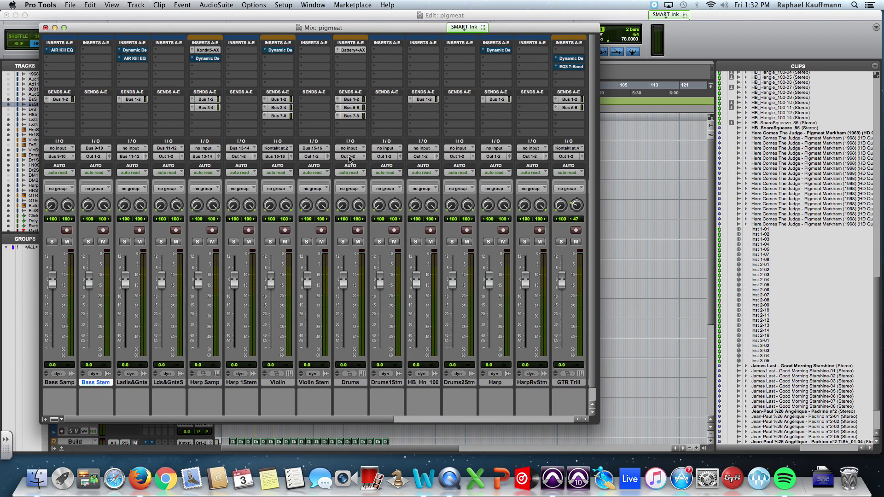
Route the Drums output to stereo Bus 17-18 and set the Drums 1 Stem input to Bus 17-18
click(350, 158)
mouse_move(372, 167)
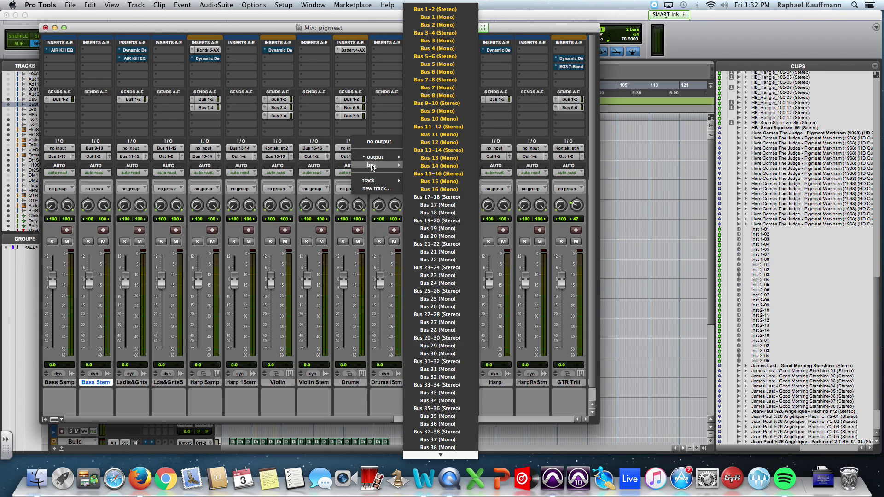
click(437, 197)
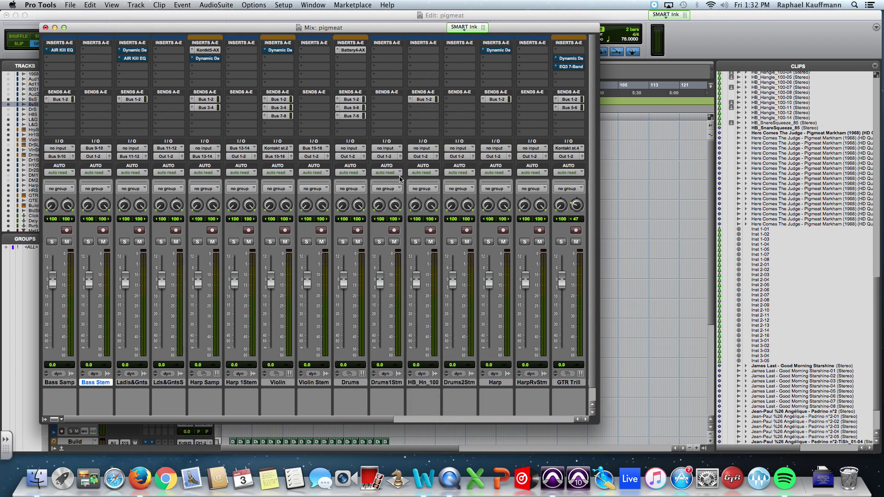
click(376, 149)
mouse_move(389, 177)
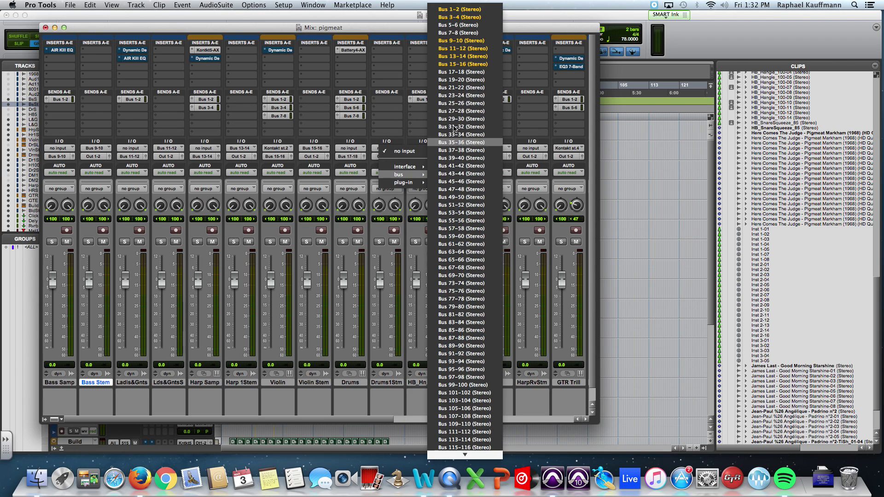
click(459, 71)
Route the HB_Hn_100 output to stereo Bus 19-20 and set the Drums 2 Stem input to Bus 19-20
click(421, 157)
mouse_move(441, 159)
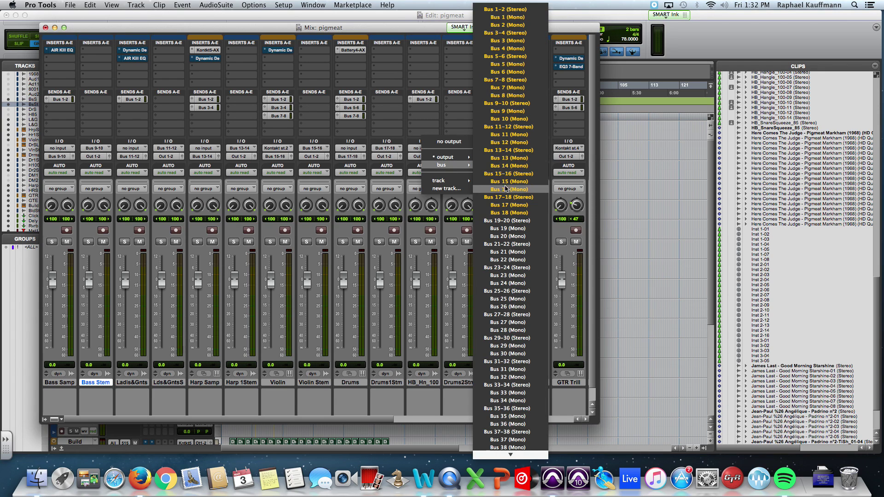
click(510, 222)
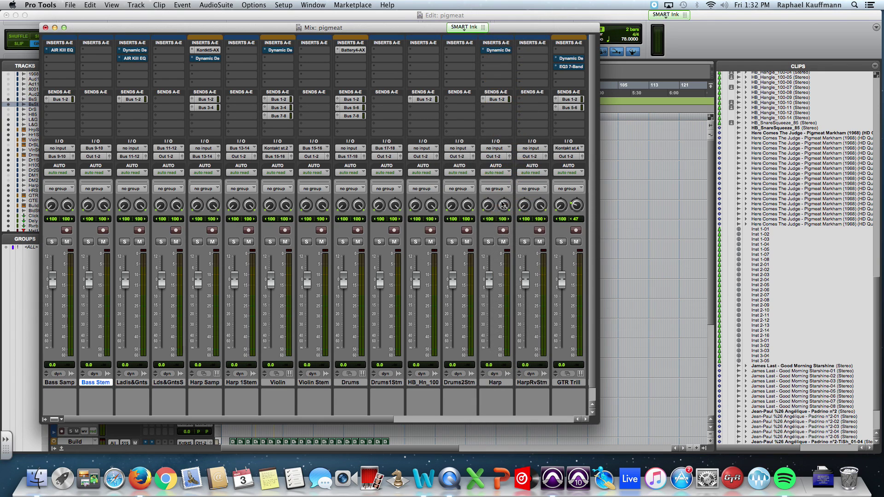
click(460, 148)
mouse_move(481, 177)
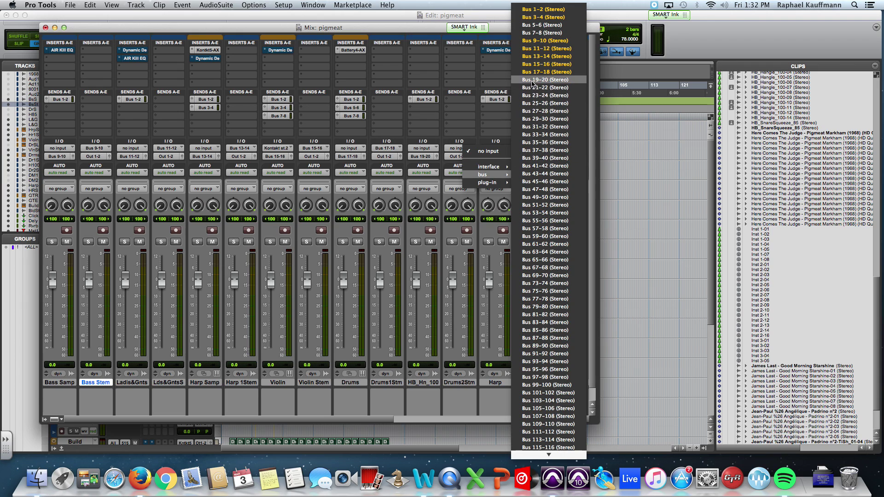
click(535, 87)
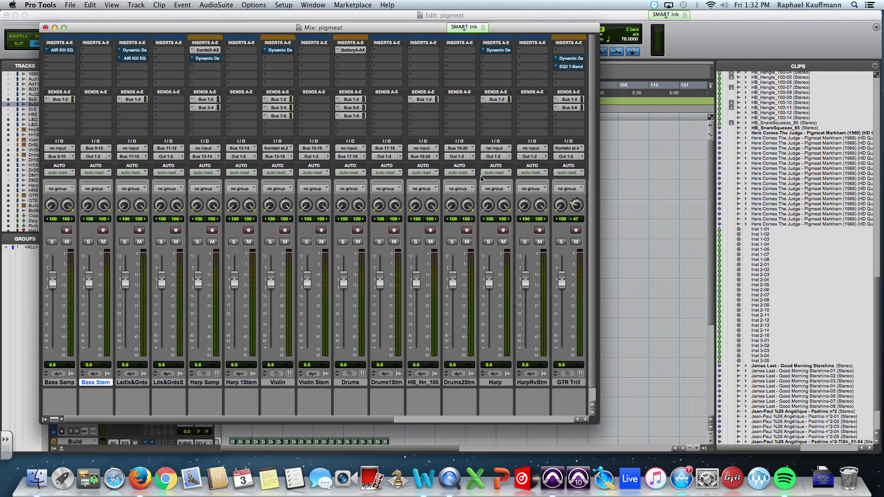
Route the Harp output to stereo Bus 21-22 and set the Harp Rev Stem input to Bus 21-22
click(490, 158)
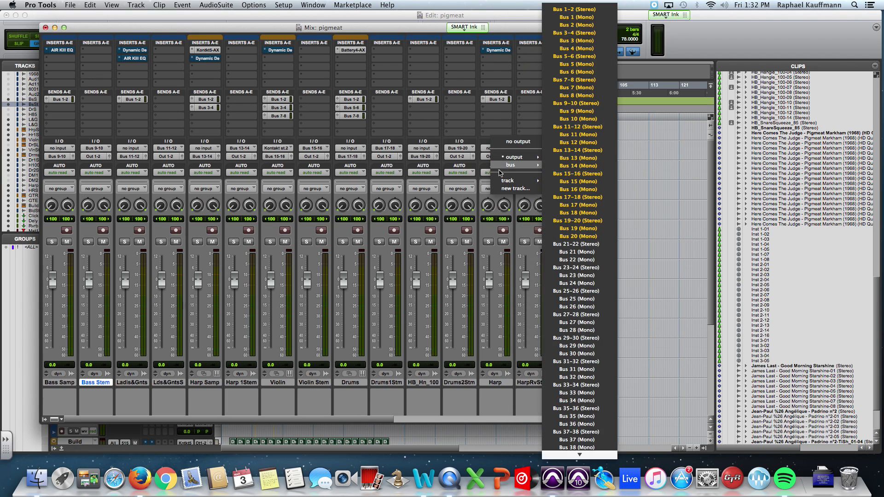
mouse_move(504, 167)
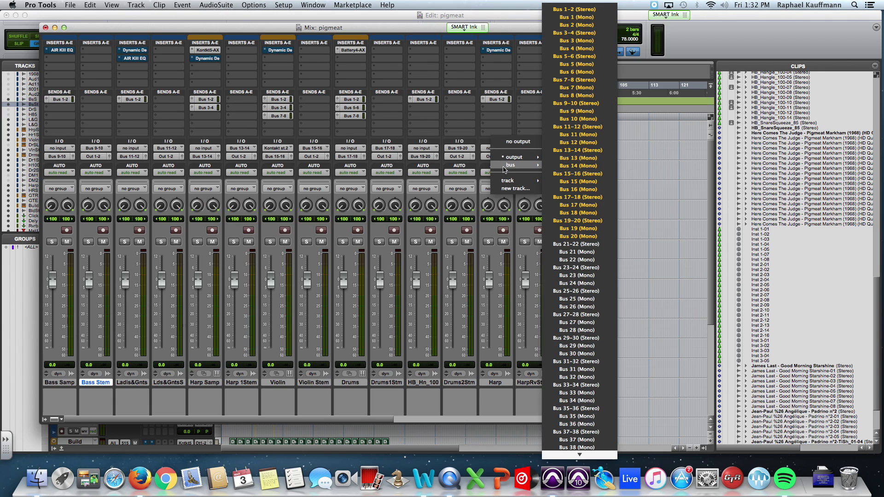
click(564, 245)
click(532, 148)
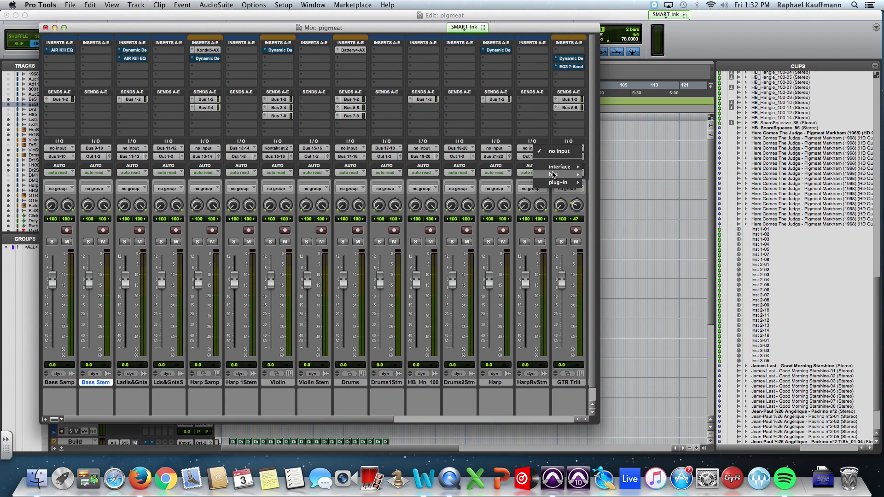
mouse_move(555, 175)
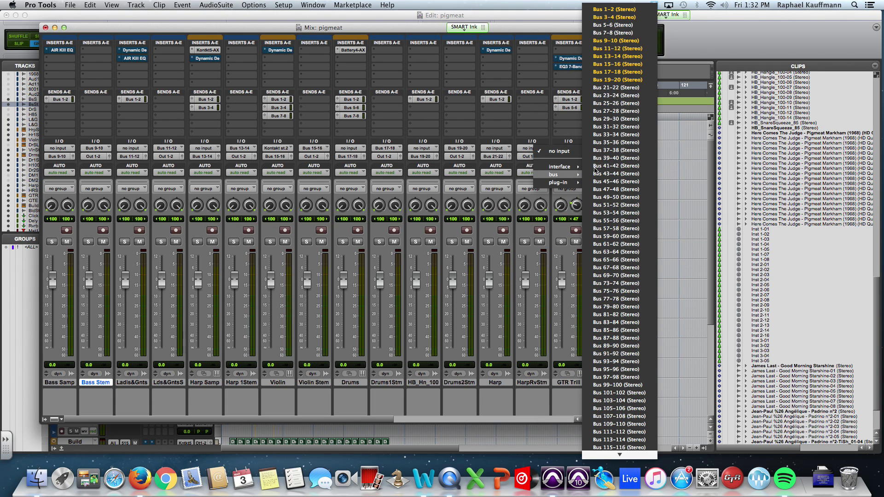
click(615, 88)
Route the GTR Trill output to stereo Bus 23-24 and set the GTE Stem input to Bus 23-24
scroll(512, 179, right, 5)
scroll(513, 179, right, 3)
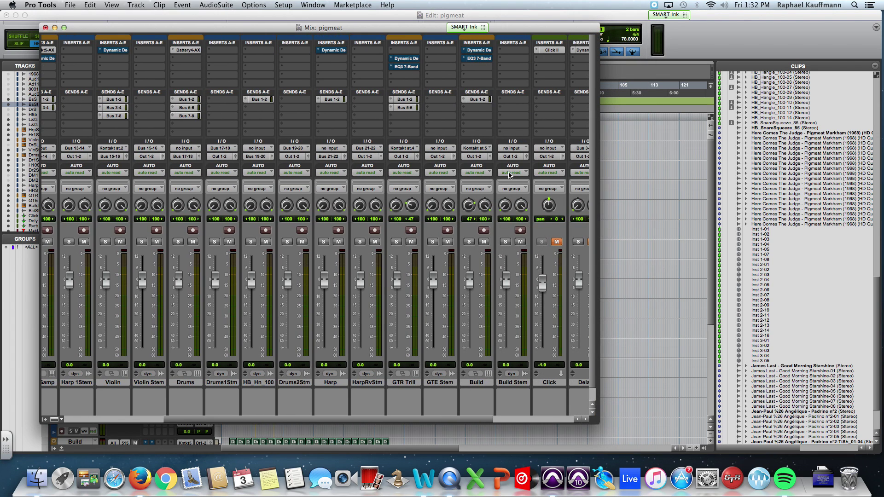
click(402, 157)
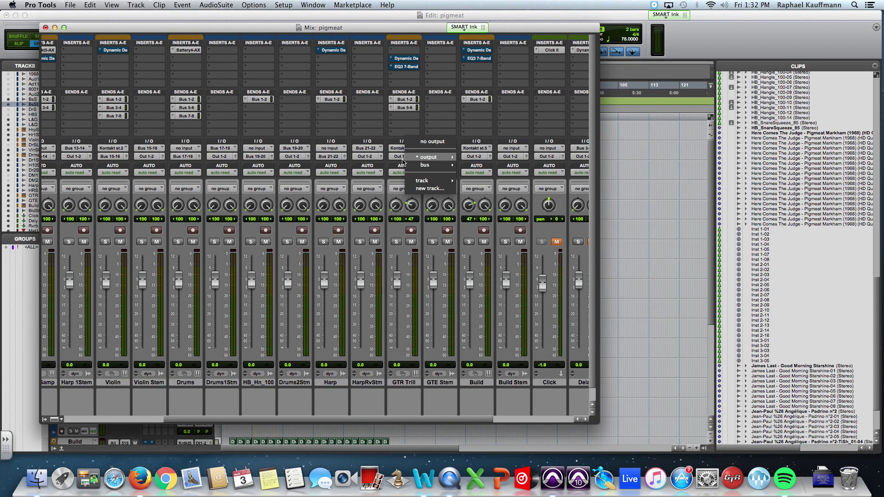
mouse_move(423, 165)
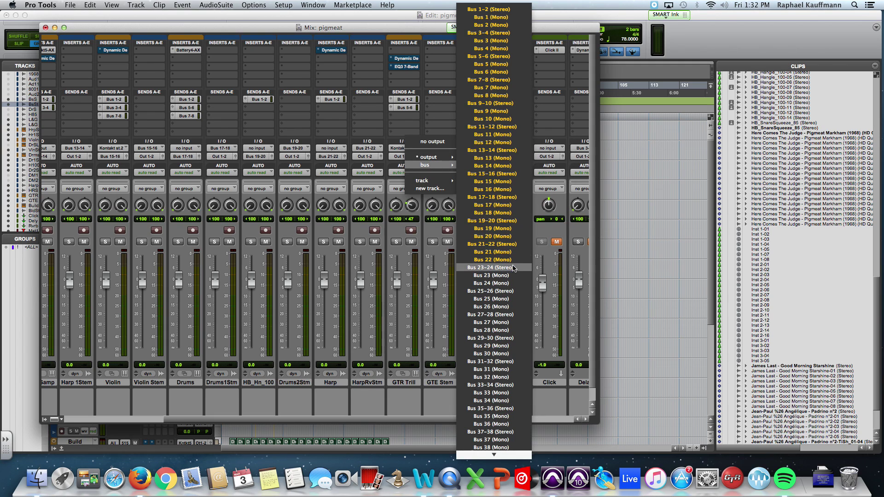
click(492, 267)
click(470, 148)
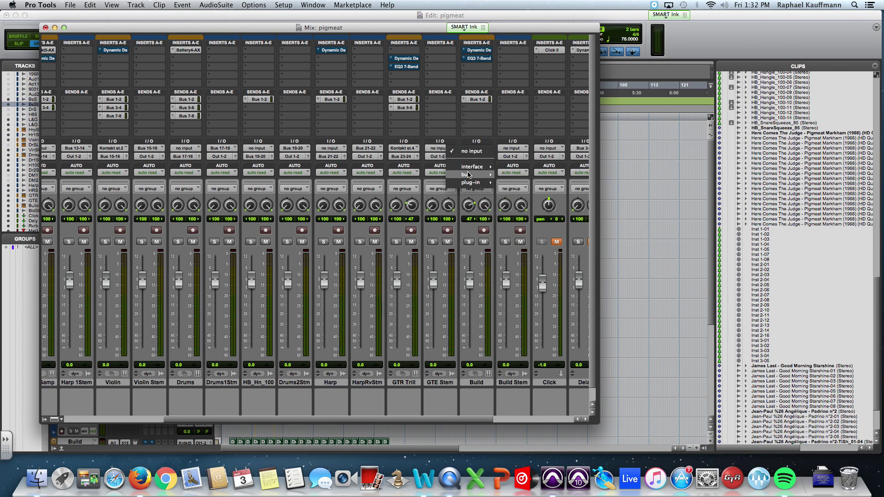
mouse_move(472, 175)
click(529, 95)
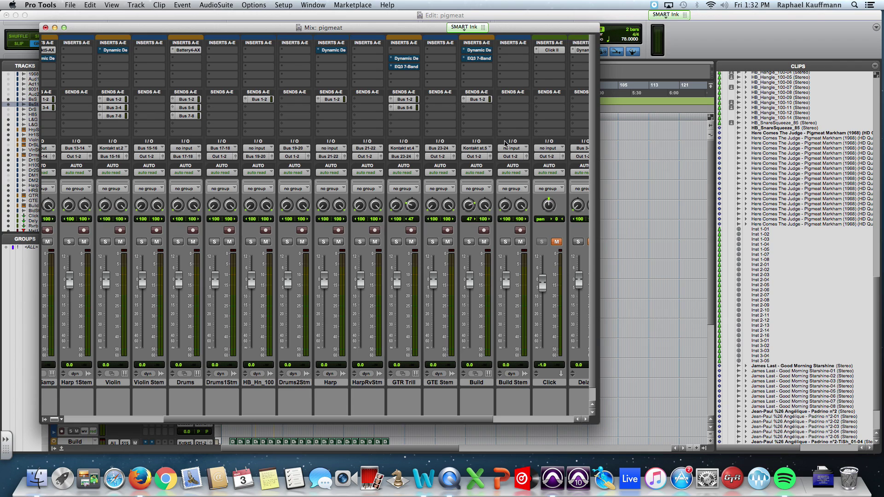
Route the Build output to stereo Bus 25-26 and set the Build Stem input to Bus 25-26
click(480, 157)
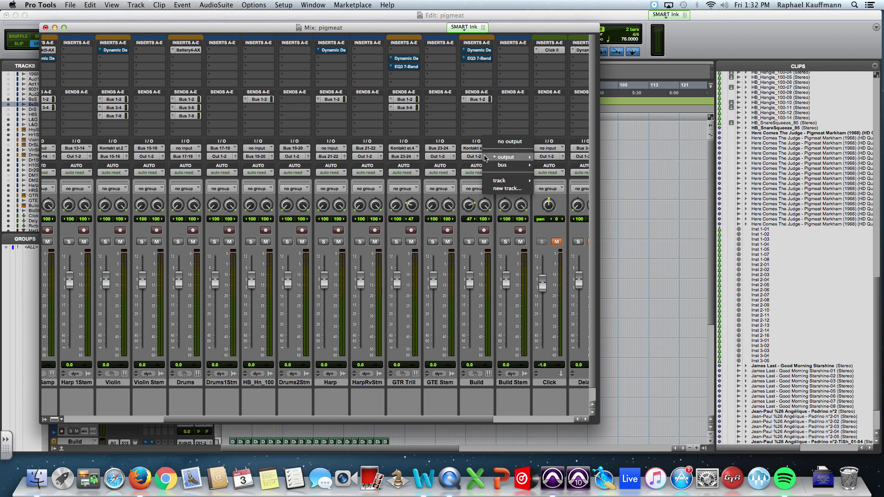
mouse_move(507, 164)
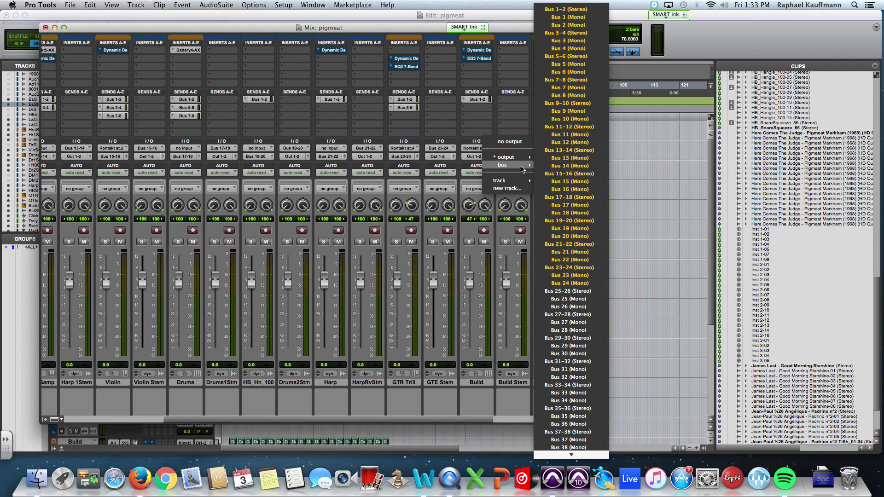
click(568, 291)
click(515, 149)
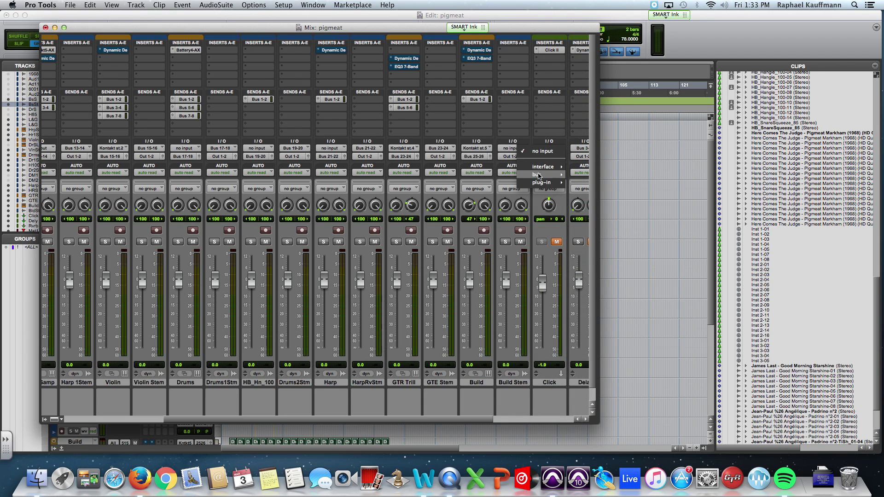
mouse_move(540, 175)
click(602, 104)
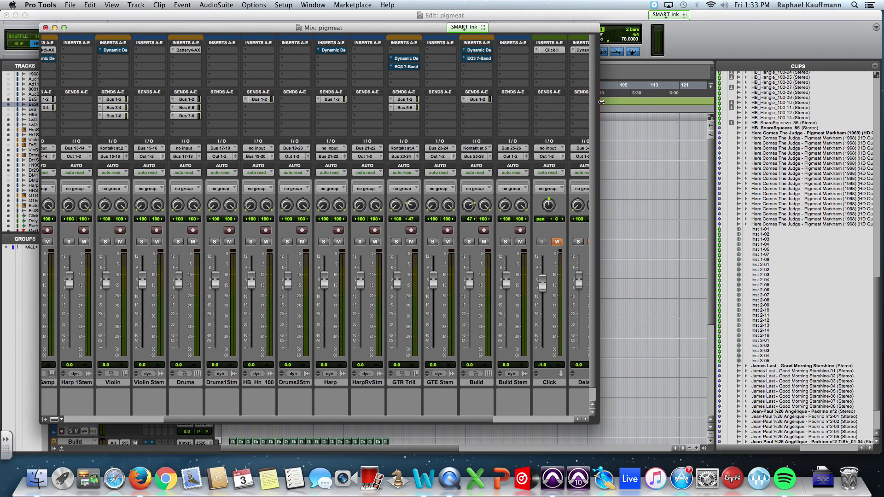
Switch to the Edit window and record-enable every stem track from Bass Stem through Build Stem
key(super+equal)
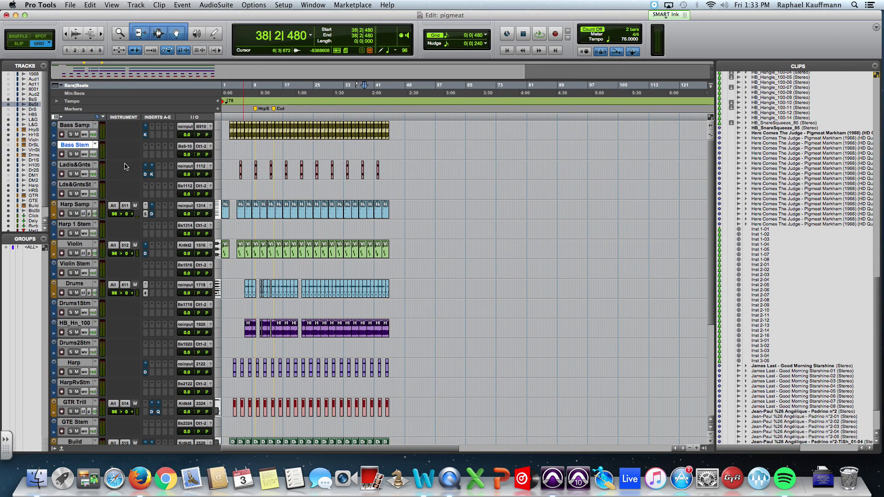
click(61, 154)
click(62, 194)
click(62, 233)
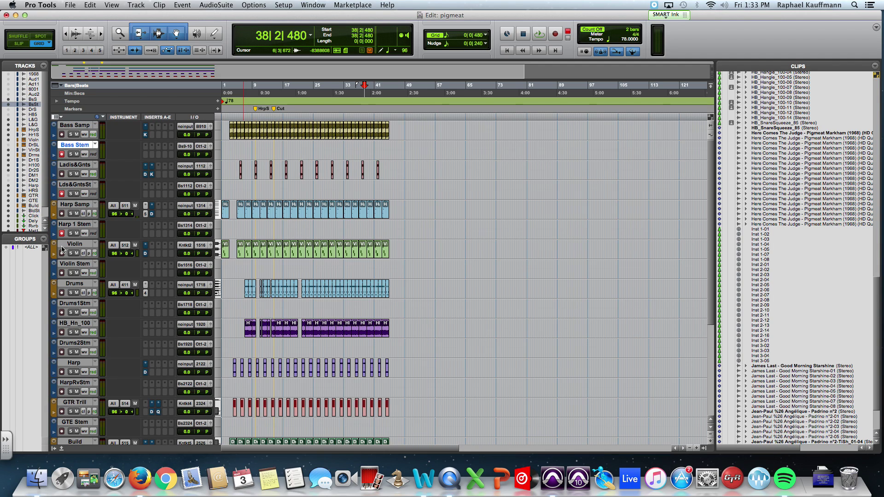
click(62, 273)
click(62, 313)
click(61, 352)
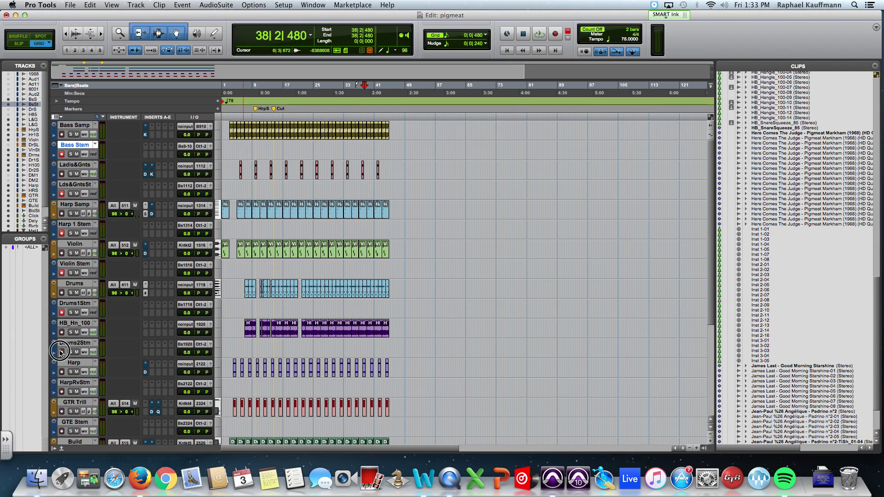
scroll(62, 341, down, 6)
click(62, 273)
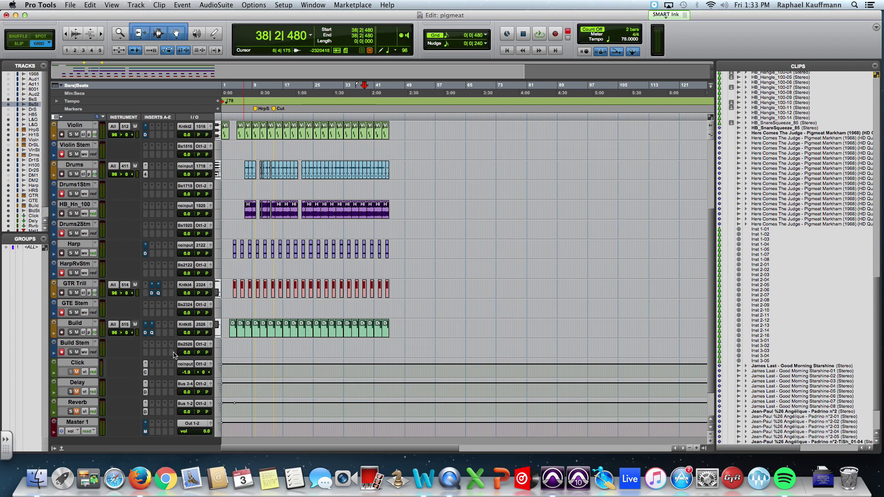
Return to the session start and record all armed stems in real time until just past the song's end, around bar 46
scroll(153, 353, up, 6)
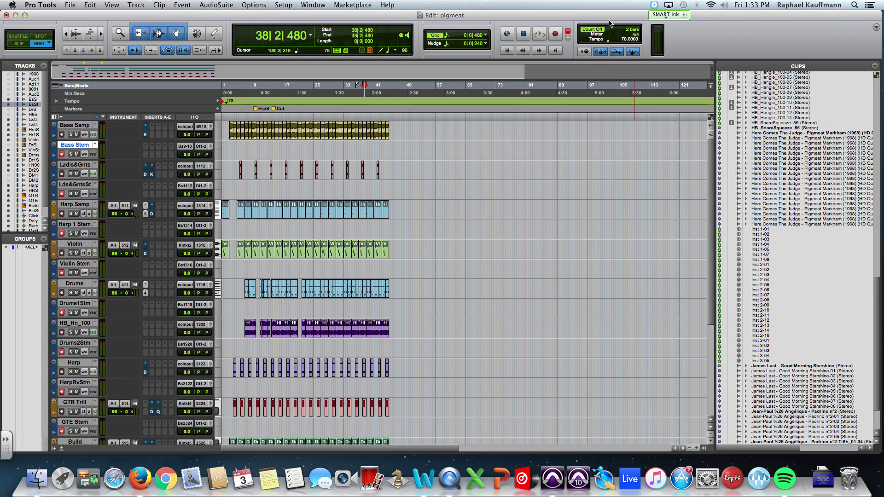
click(507, 50)
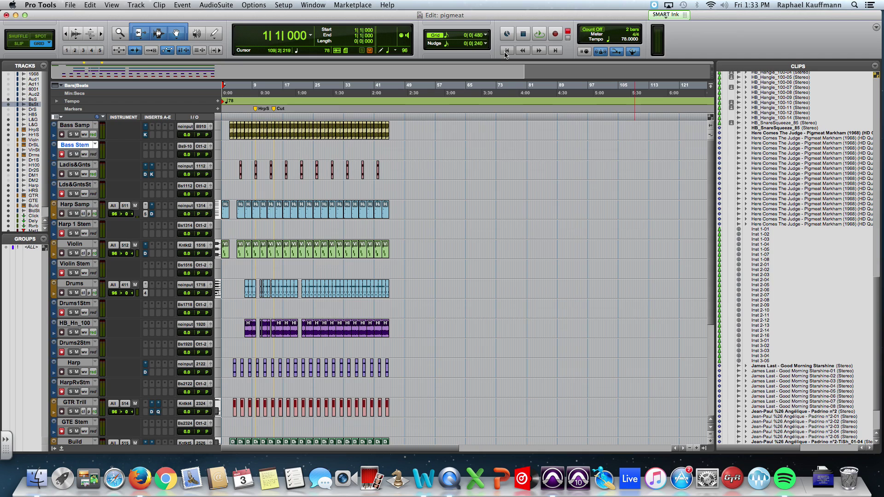
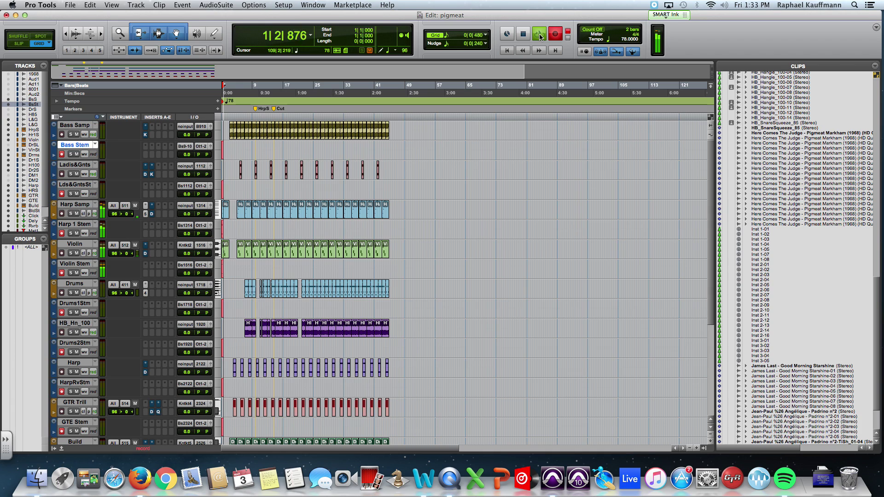
scroll(592, 138, down, 8)
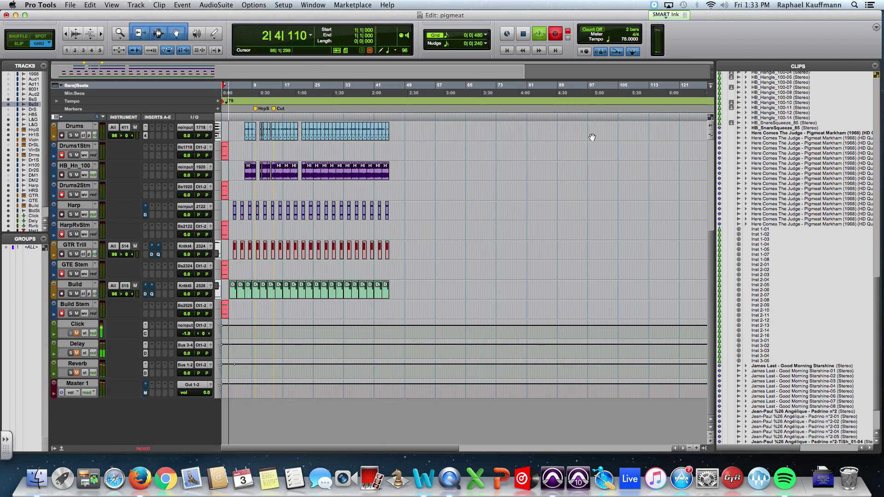
scroll(593, 137, up, 7)
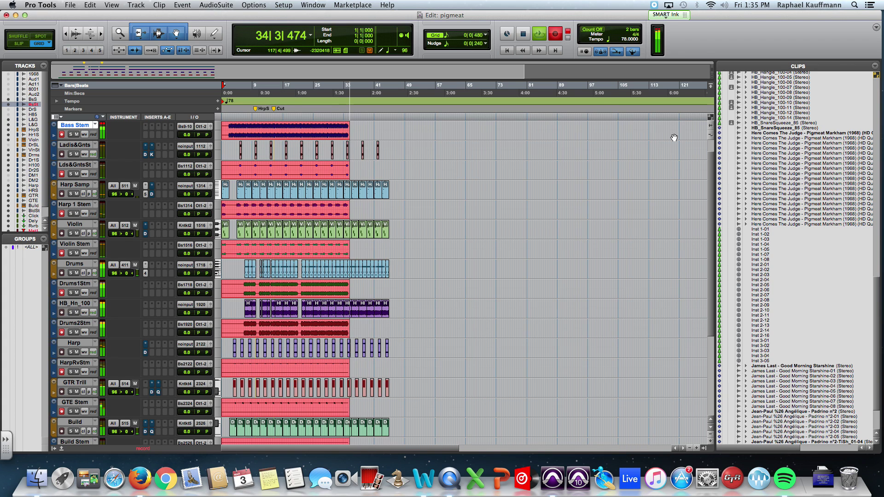
scroll(674, 152, down, 5)
scroll(674, 162, up, 5)
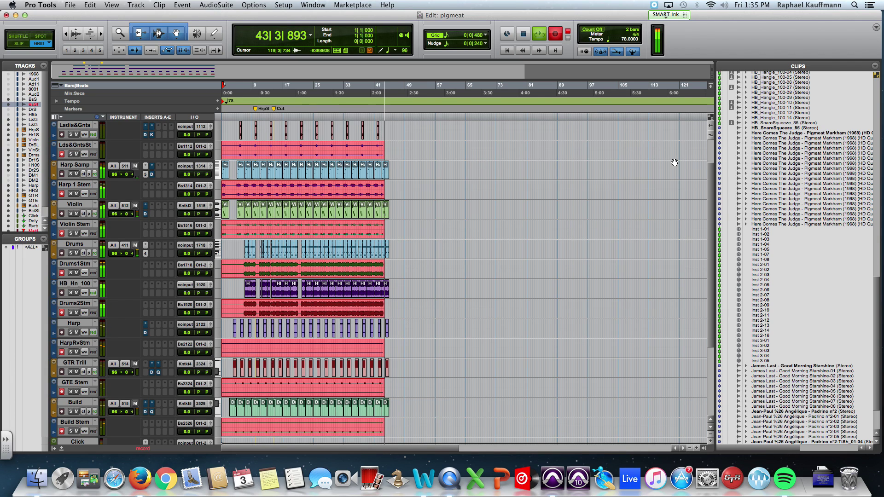
scroll(654, 163, down, 6)
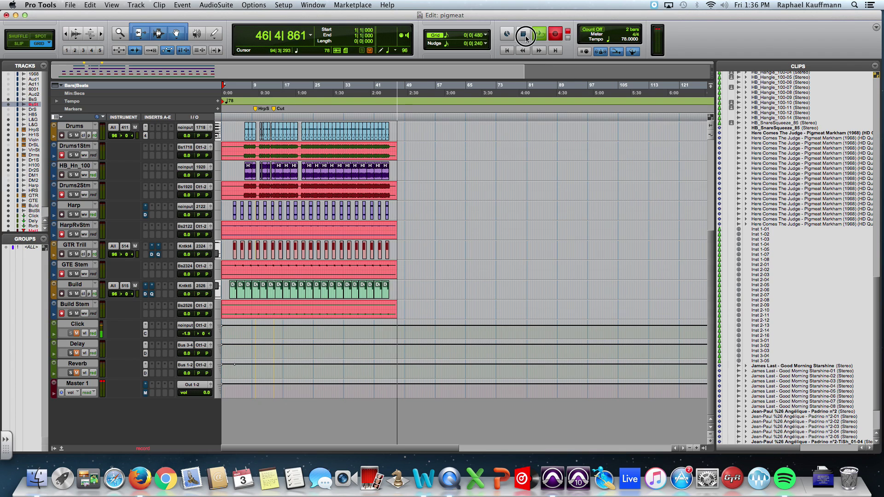
key(space)
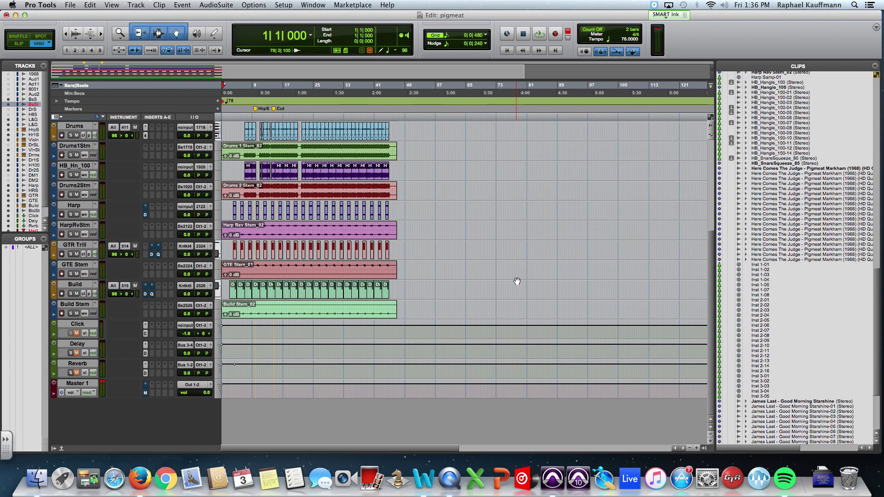
Set the playback position to 3|3|480 and briefly play the session to check the printed stems
scroll(518, 282, up, 8)
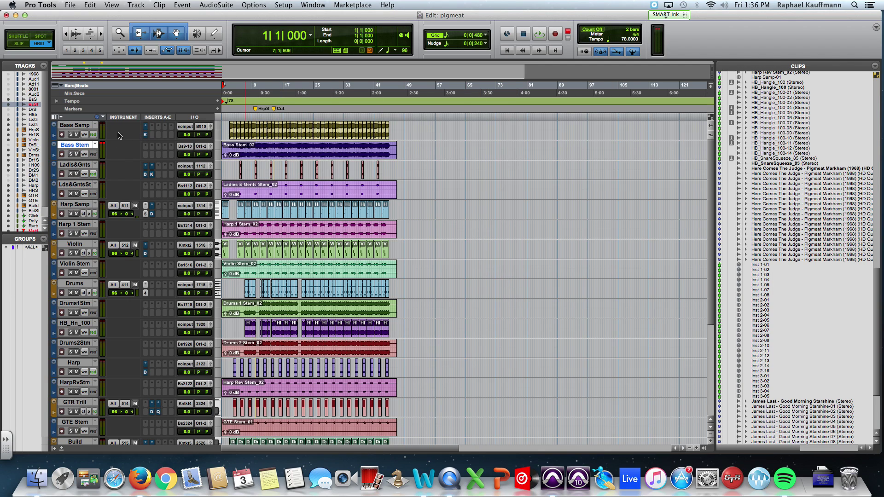
click(232, 120)
key(space)
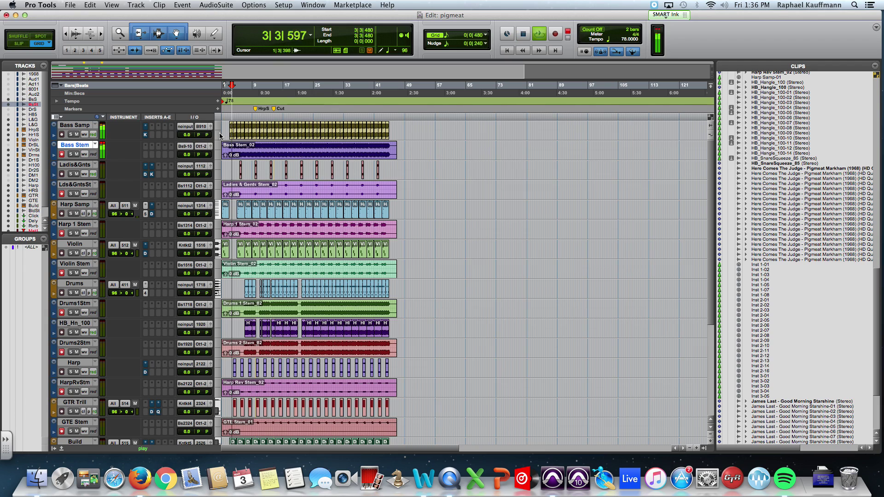
key(space)
Disarm recording on the Bass Stem track and solo it, leaving Bass Samp unsoloed
click(71, 135)
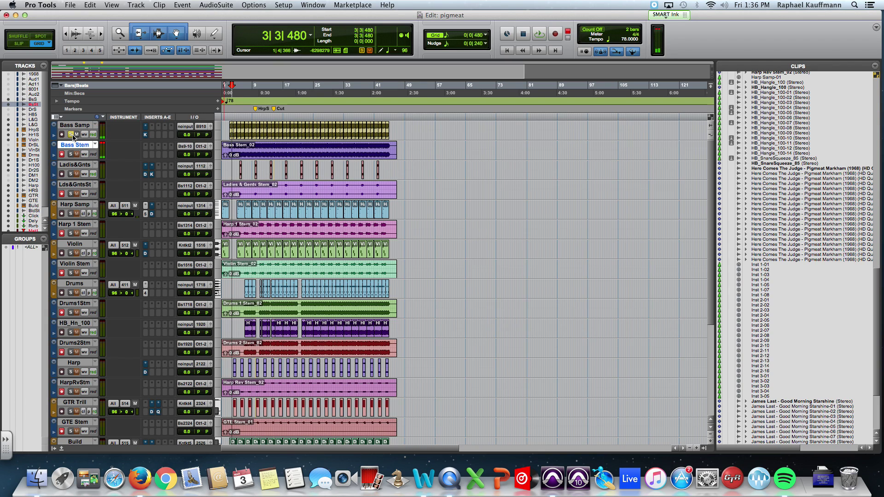
click(72, 134)
click(62, 155)
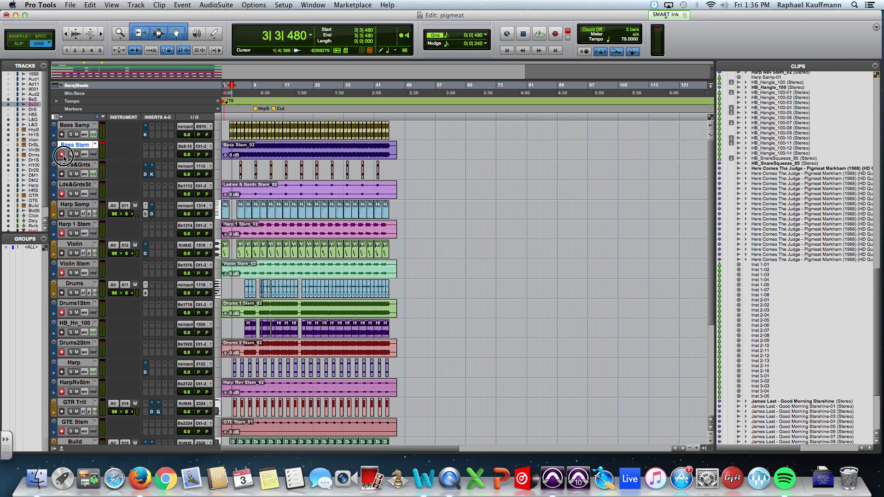
click(62, 154)
click(71, 155)
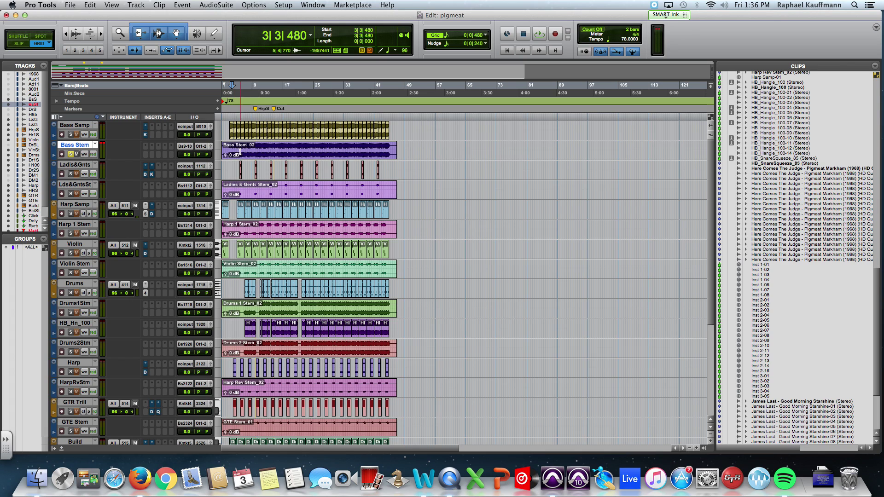
Select the Bass Stem clip from 5|2|000 to 15|4|000 and audition the selection
drag(240, 152, 278, 152)
key(space)
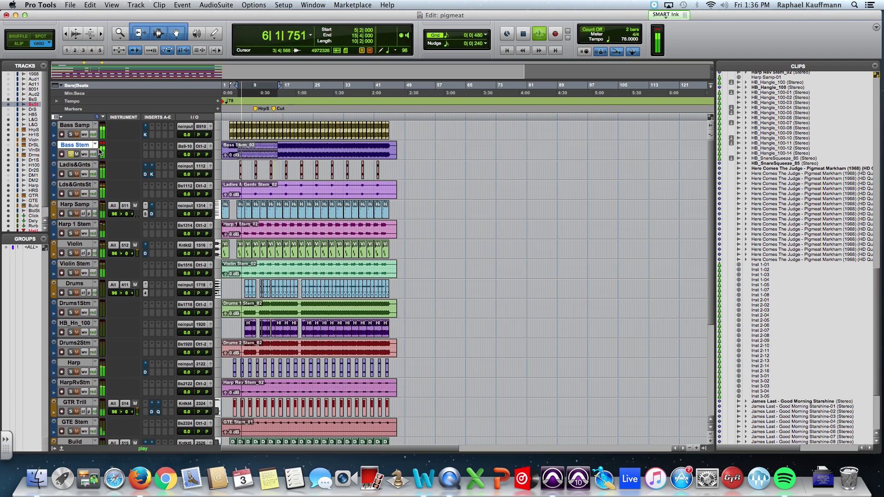
key(space)
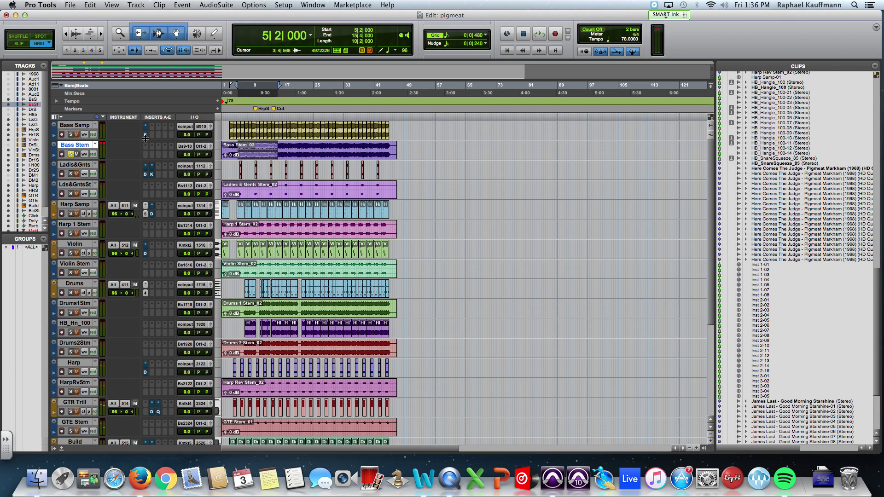
Move the AIR Kill EQ insert from Bass Samp to Bass Stem, open it and audition the selection with bypass off
drag(146, 137, 147, 156)
click(146, 155)
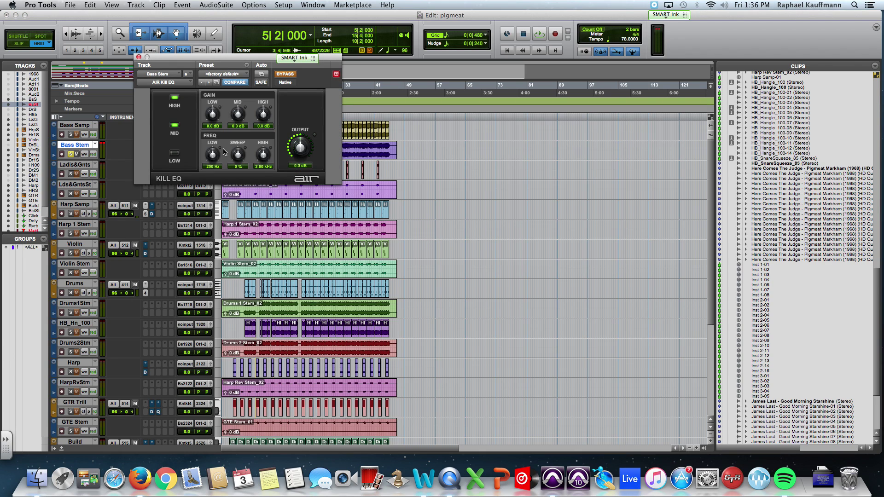
drag(233, 58, 553, 85)
key(space)
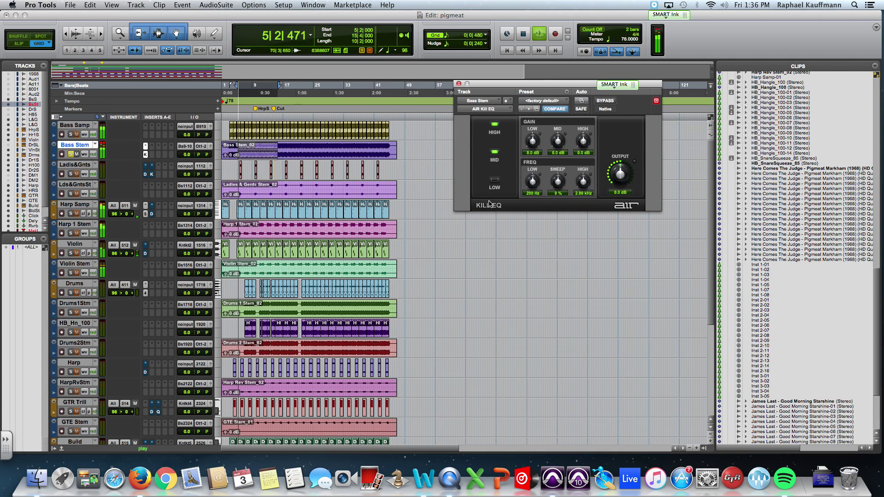
key(space)
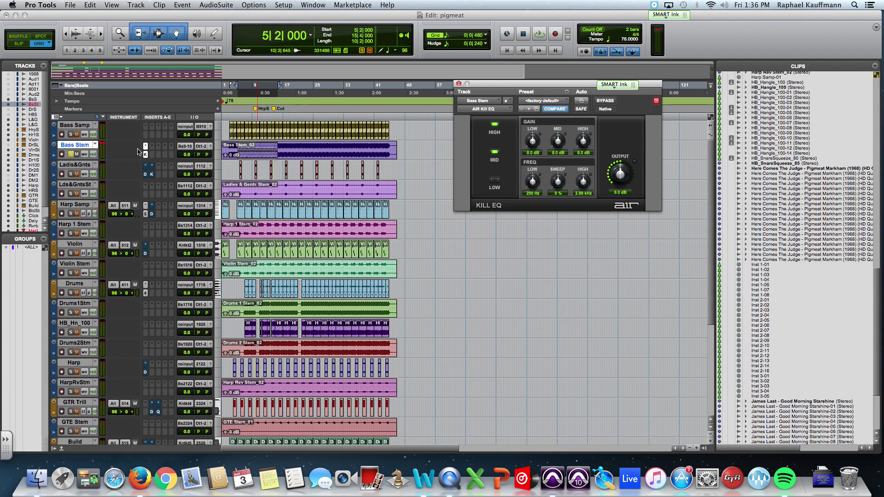
Unsolo the Bass Stem track and briefly view the Mix window before returning to the Edit window
click(71, 156)
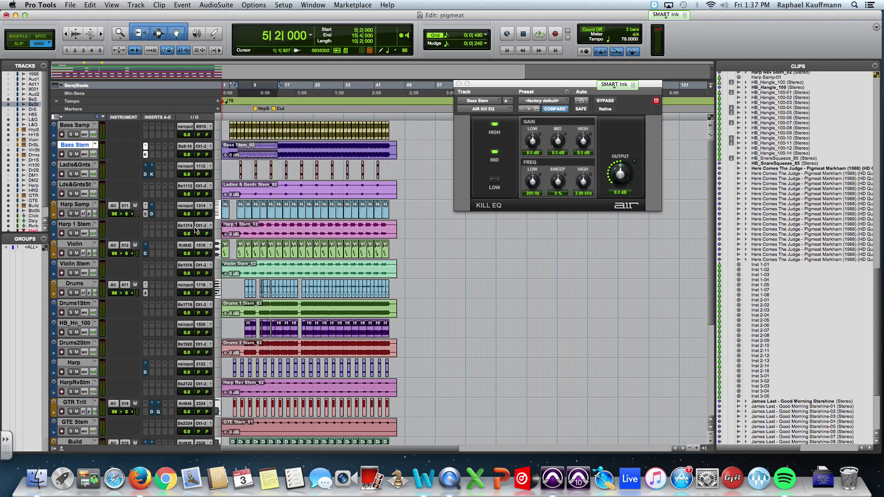
key(super+equal)
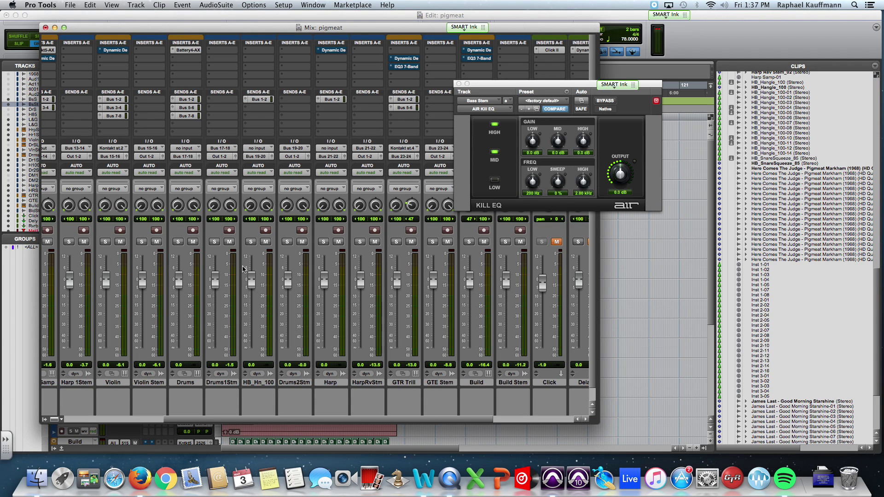
key(super+equal)
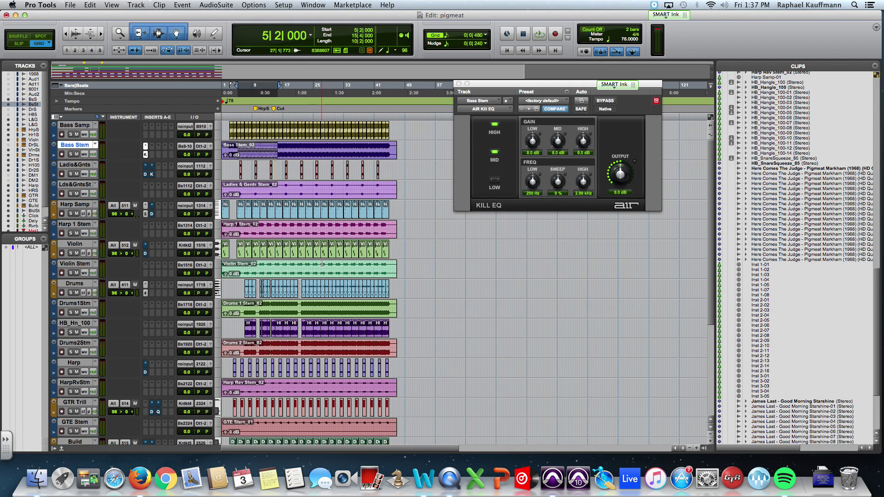
Select the whole Harp 1 Stem clip and examine its waveform at large and medium track height, returning the track to small
double_click(295, 230)
click(449, 213)
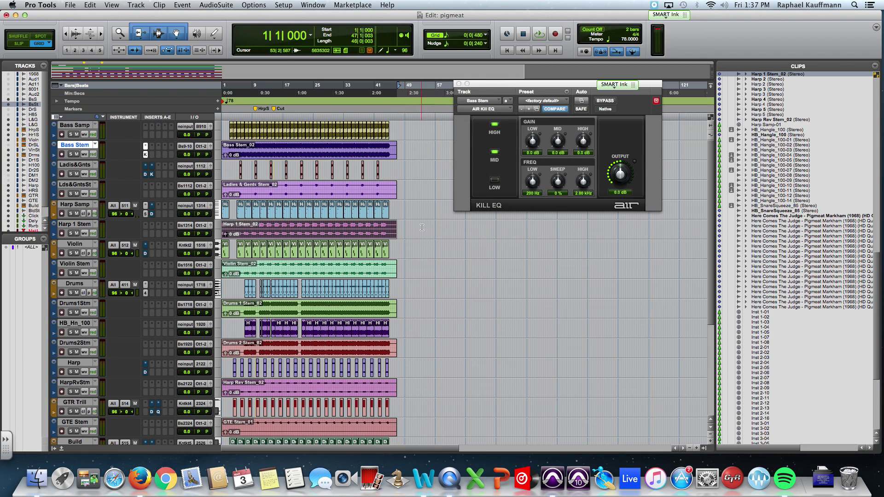
click(223, 223)
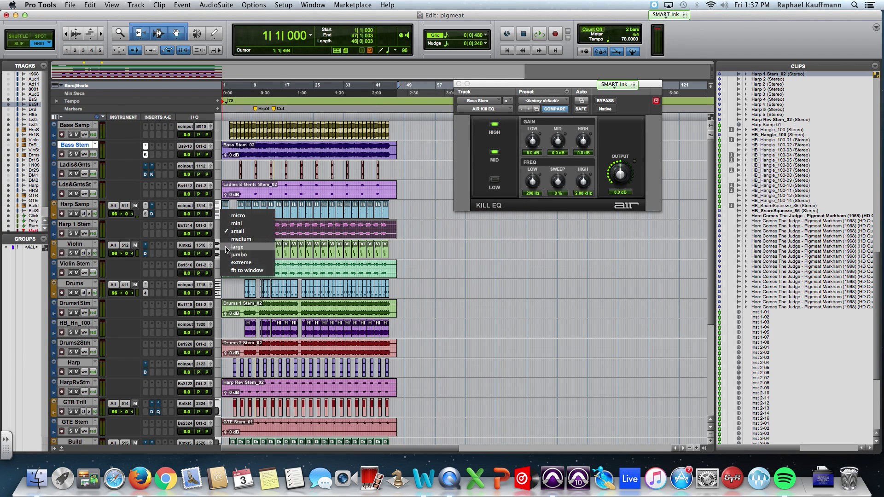
click(240, 253)
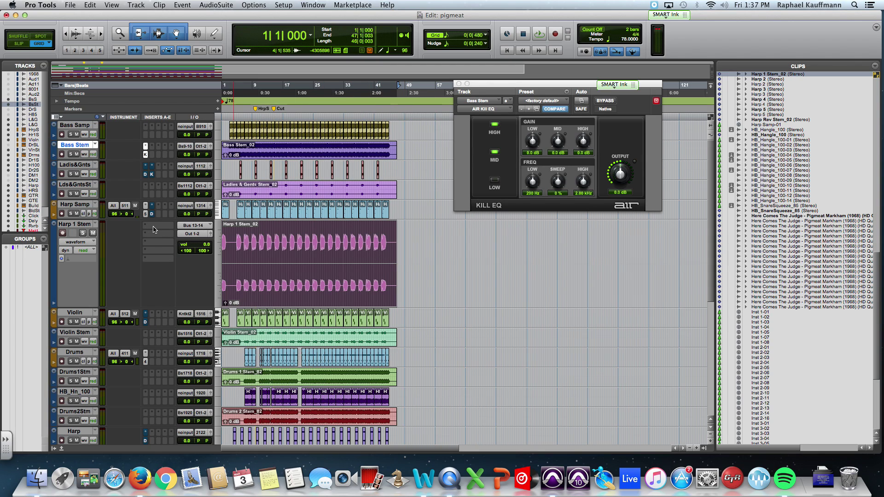
click(213, 243)
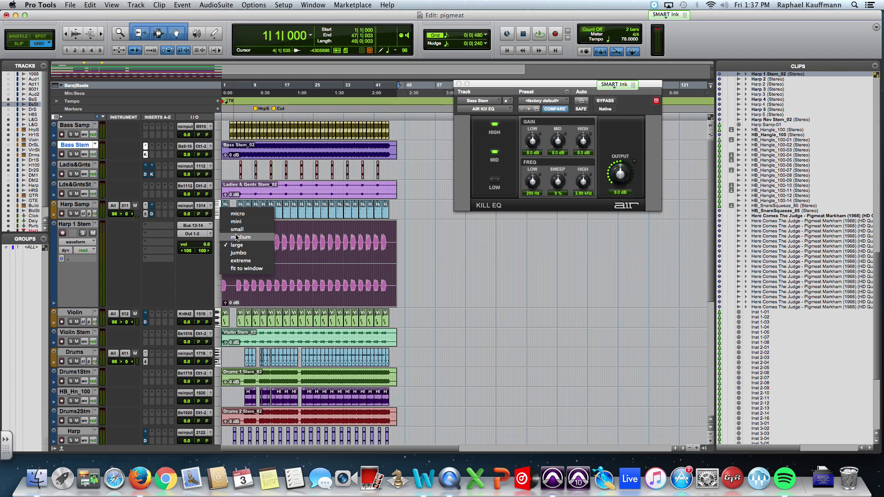
click(238, 237)
click(215, 242)
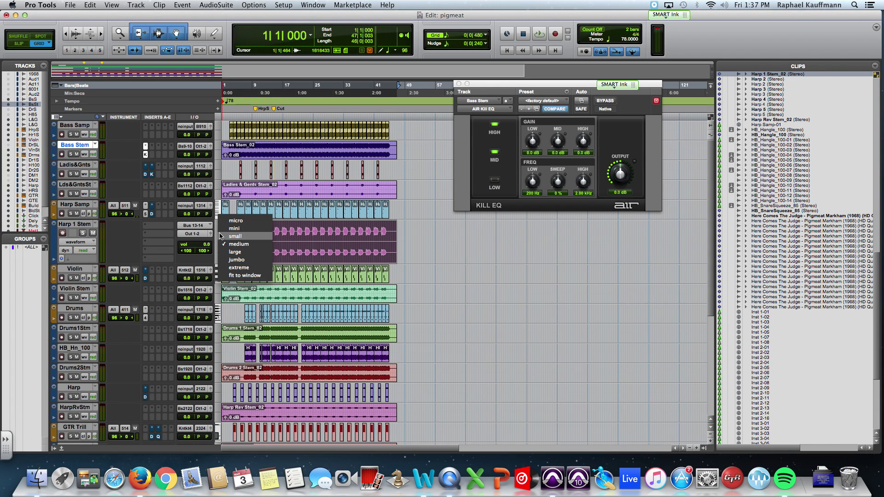
click(262, 241)
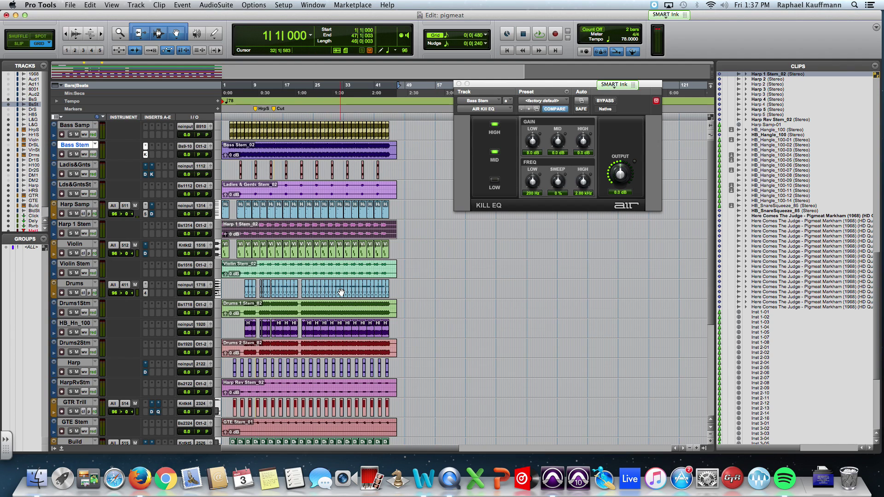
Select the Drums 1, Violin, Harp 1 and Drums 2 stem clips one after another to locate them in the clip list
click(354, 313)
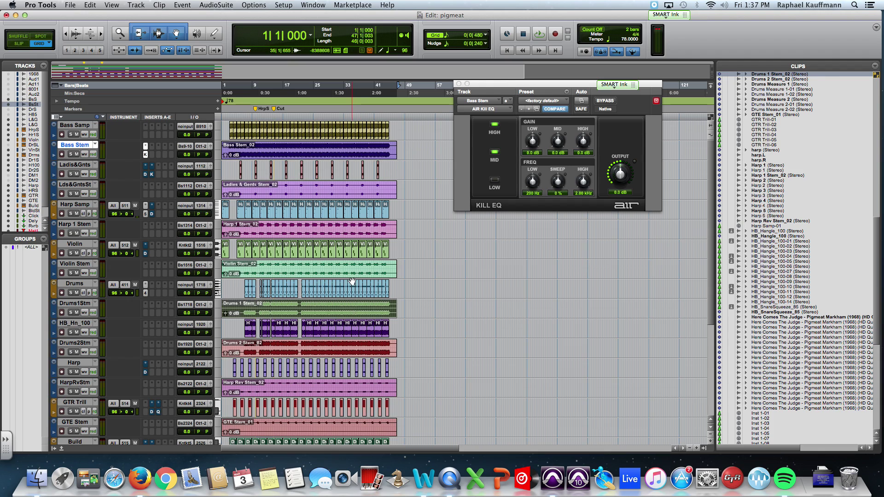
click(353, 270)
click(356, 235)
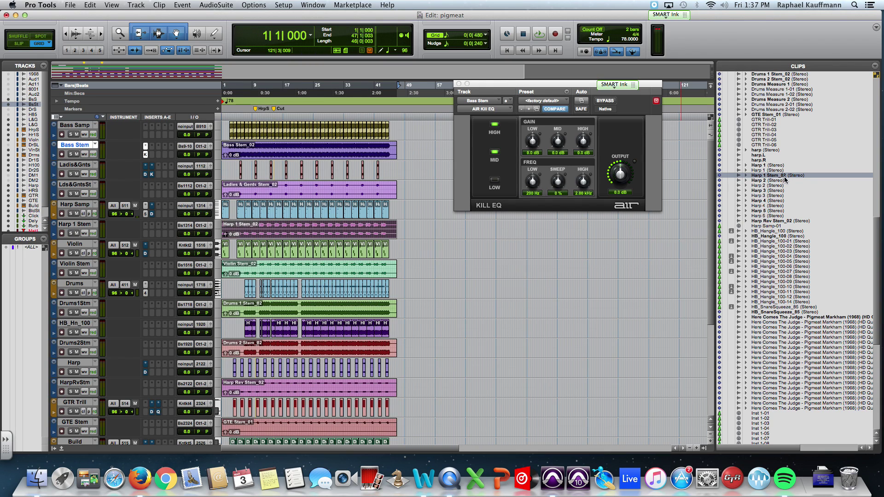
click(336, 355)
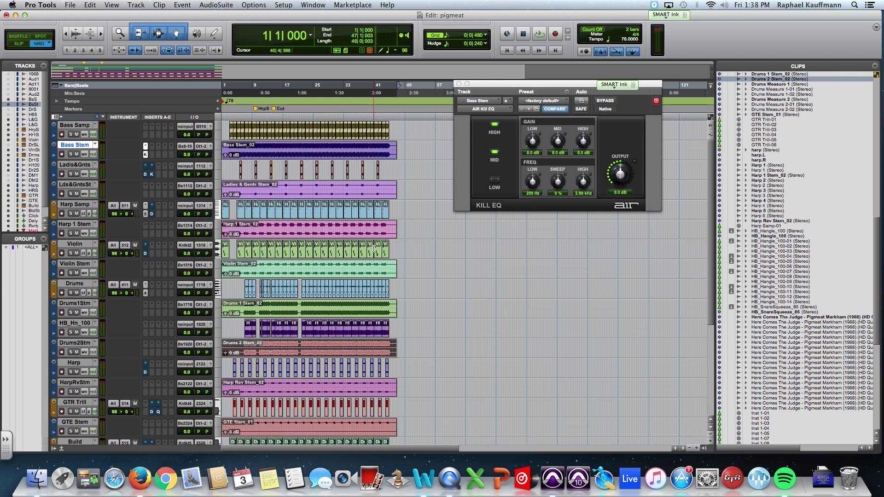
Close the pigmeat session and create a blank 24-bit, 44.1 kHz BWF (.WAV) session named Stem Test on the Desktop
click(70, 5)
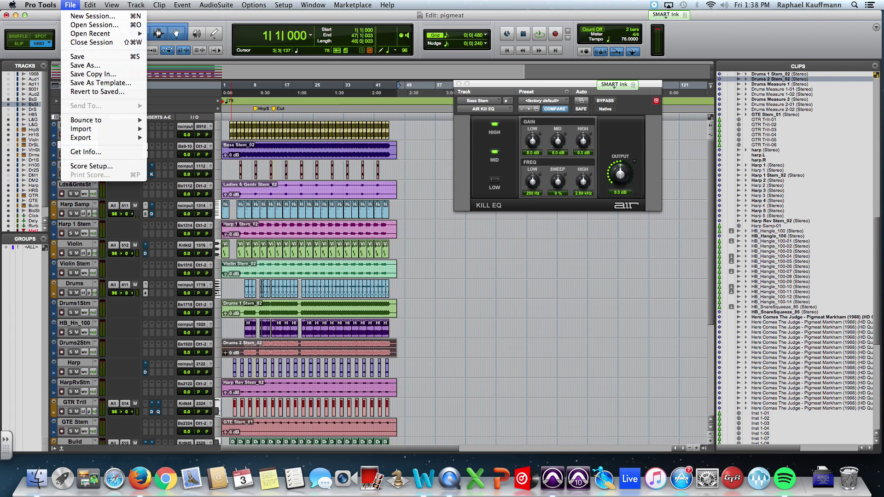
click(91, 42)
click(70, 5)
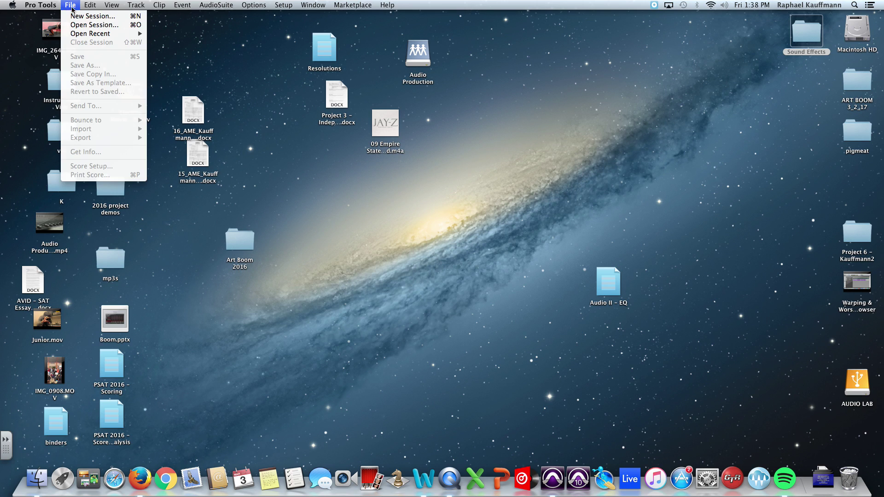
click(81, 14)
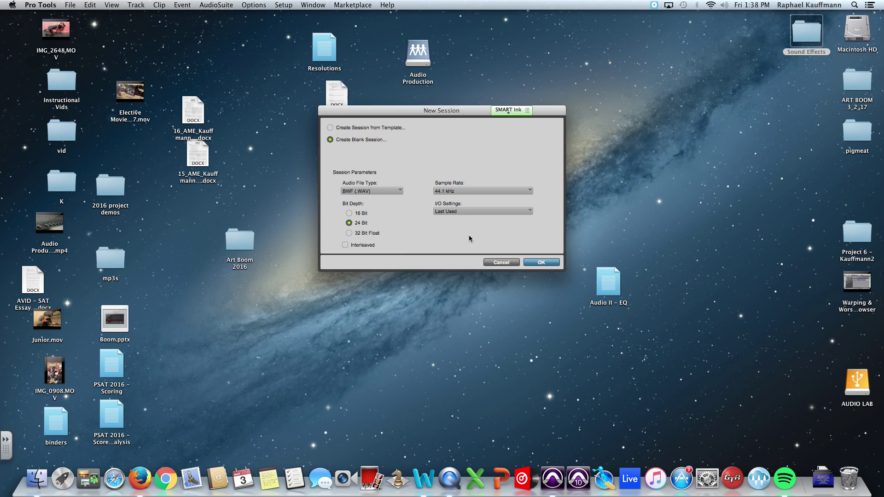
click(539, 262)
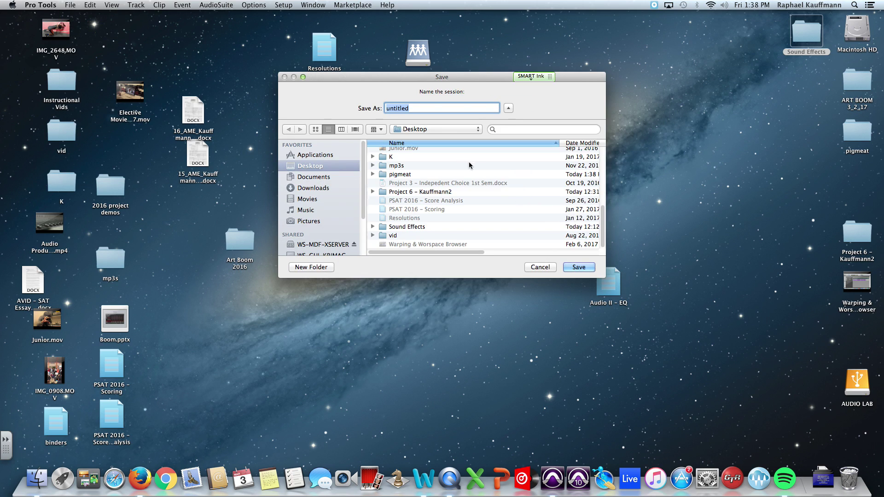
text(Stem Tee)
key(BackSpace)
text(st)
click(586, 269)
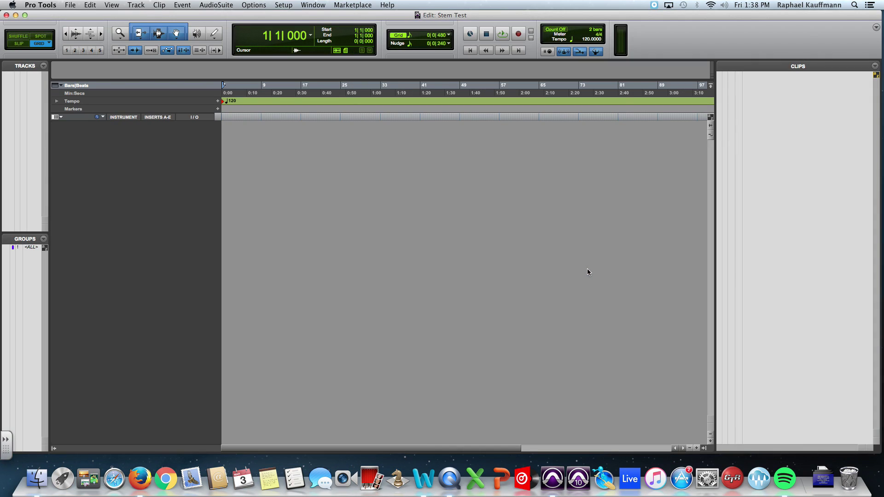
Start an audio import, browse to the Audio Files folder inside pigmeat on the Desktop, and sort the files by date modified
click(70, 5)
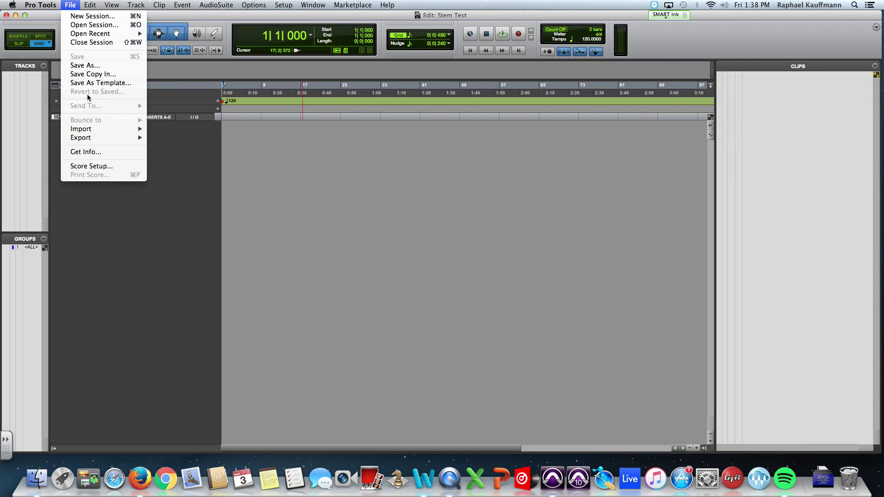
mouse_move(92, 130)
click(173, 142)
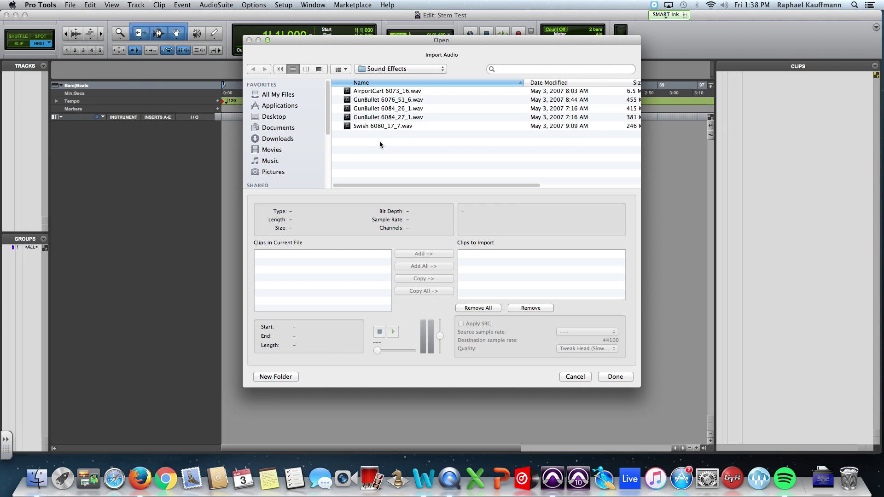
click(278, 116)
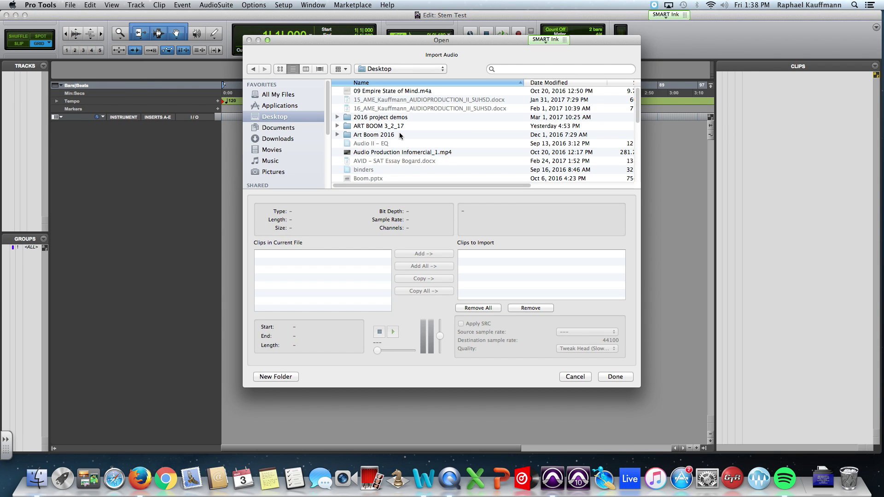
scroll(399, 135, down, 10)
double_click(348, 114)
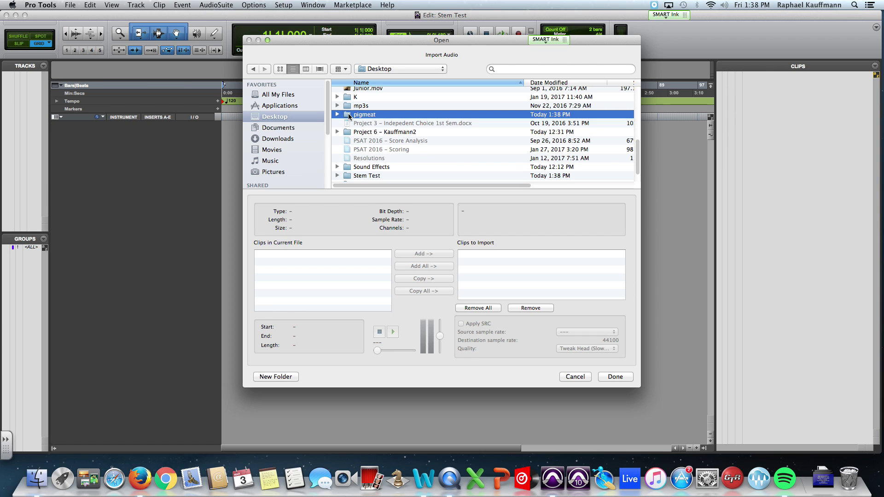
scroll(401, 119, up, 10)
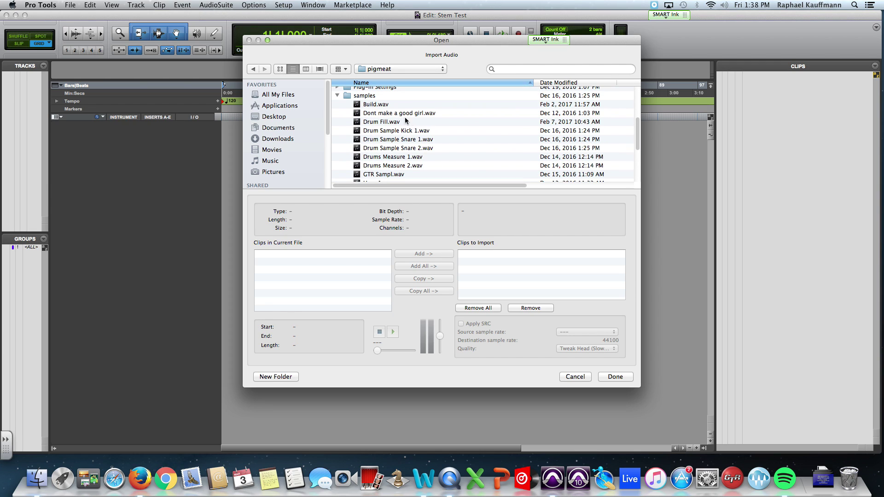
click(338, 135)
scroll(343, 136, up, 5)
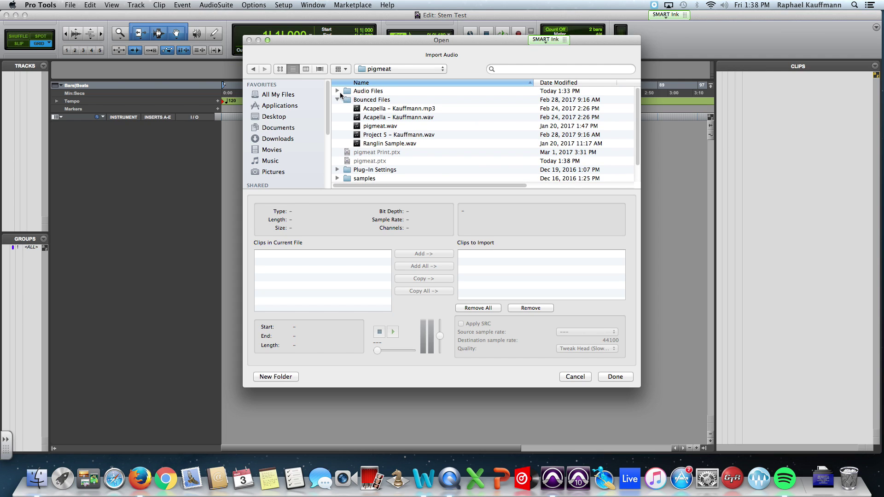
click(338, 91)
scroll(413, 150, down, 2)
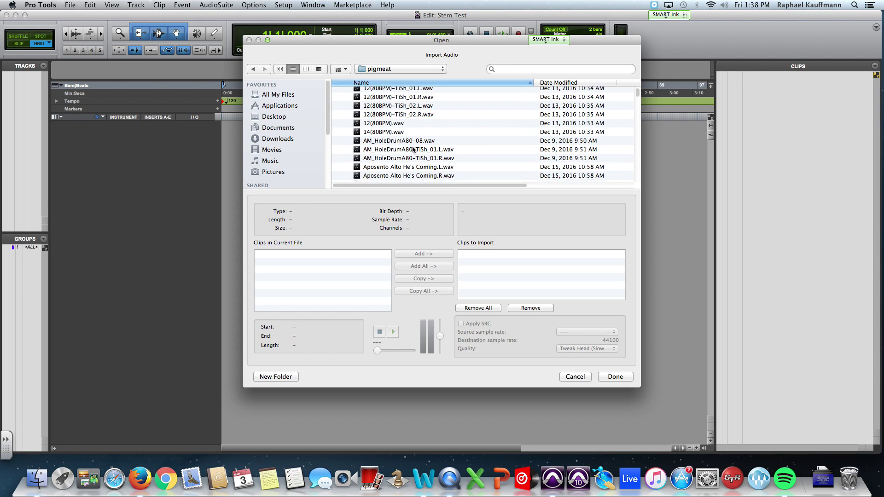
scroll(413, 150, down, 1)
click(551, 83)
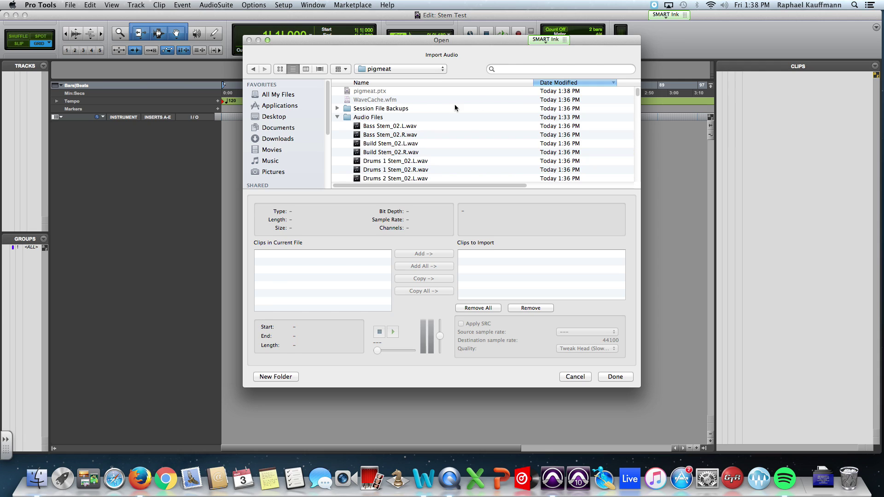
Add the files from Bass Stem_02.L.wav through Violin Stem_02.R.wav as copies to the import list and accept the import
click(392, 127)
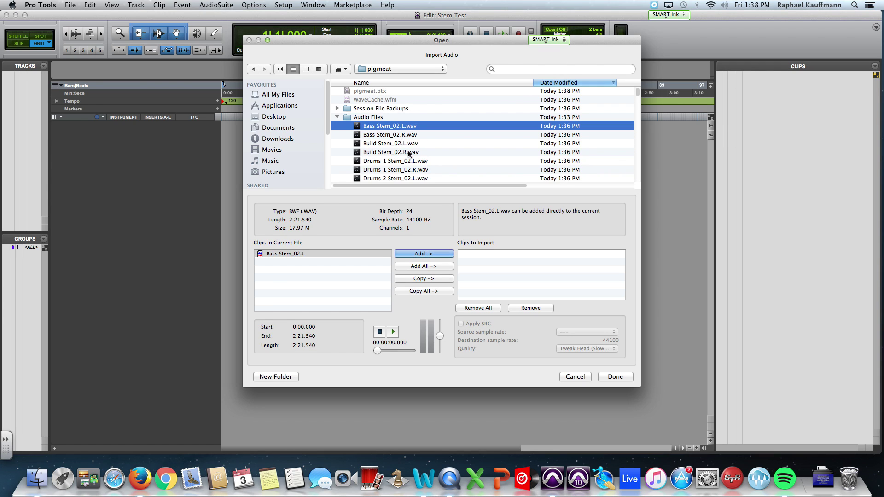
scroll(409, 154, down, 10)
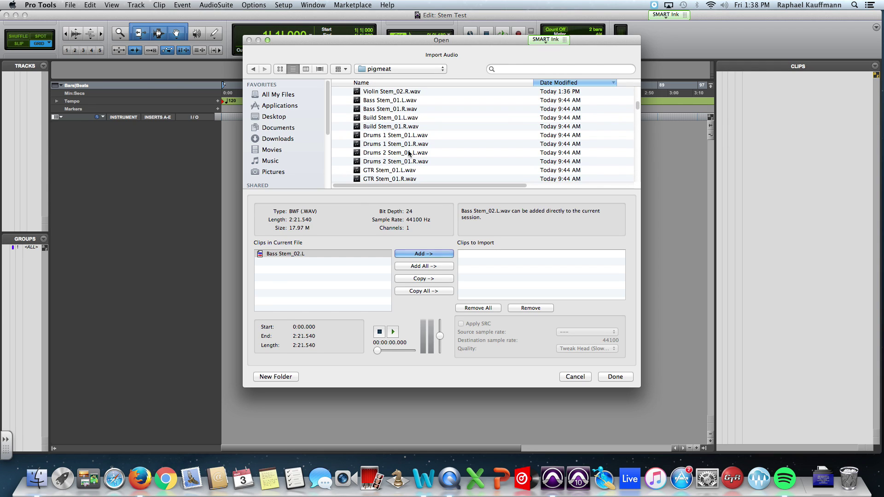
scroll(409, 153, down, 5)
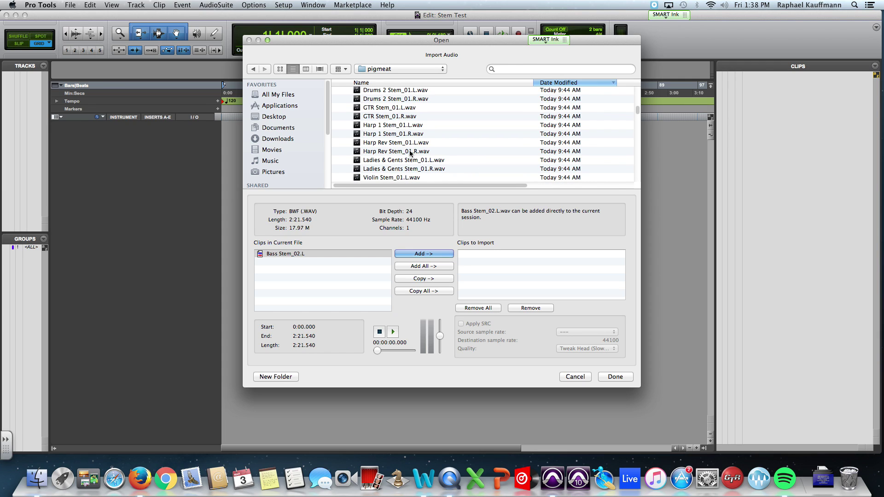
scroll(411, 153, down, 5)
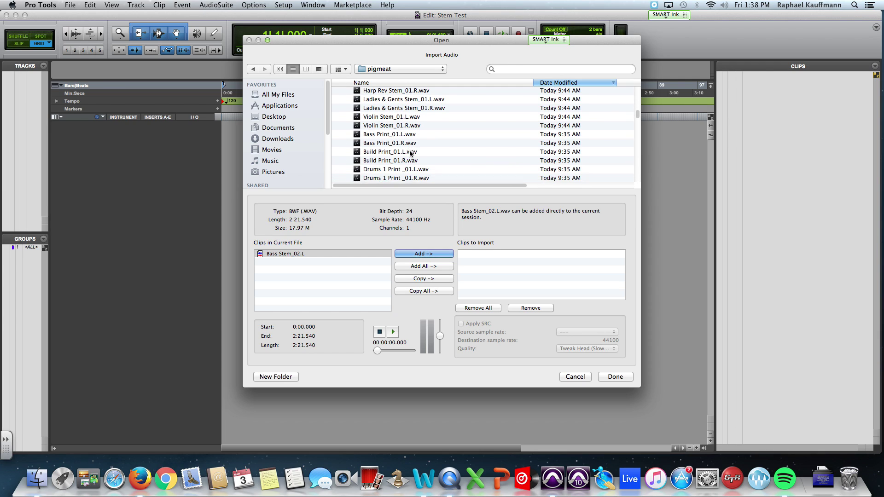
scroll(410, 154, down, 4)
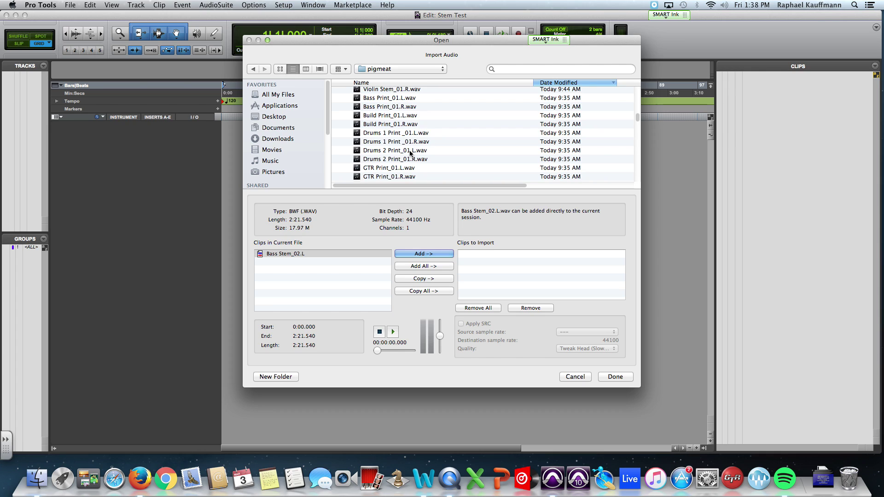
scroll(410, 153, up, 15)
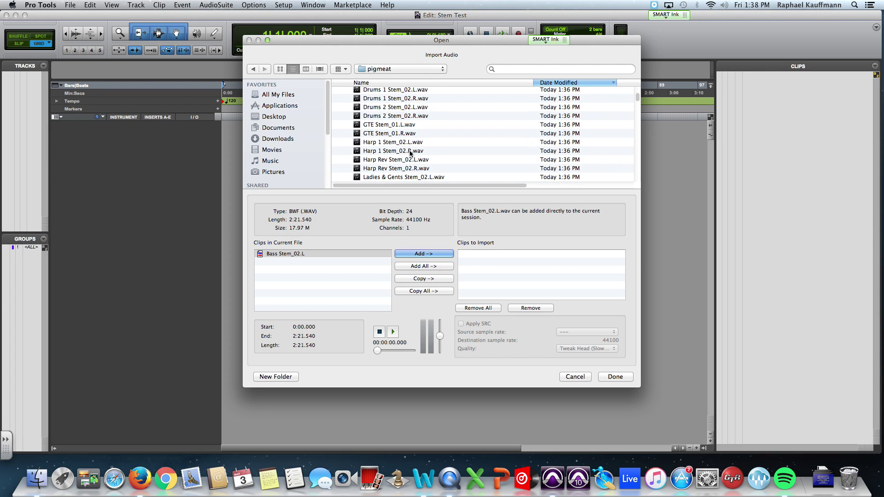
scroll(408, 151, down, 5)
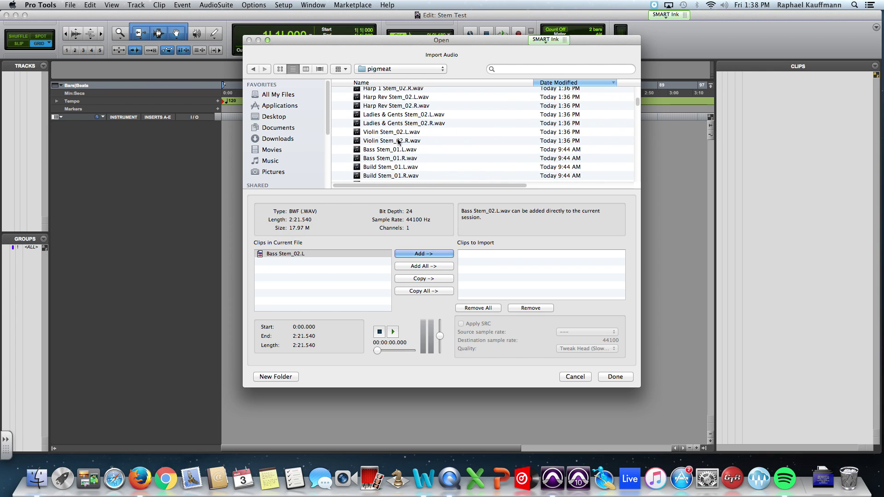
shift+click(399, 141)
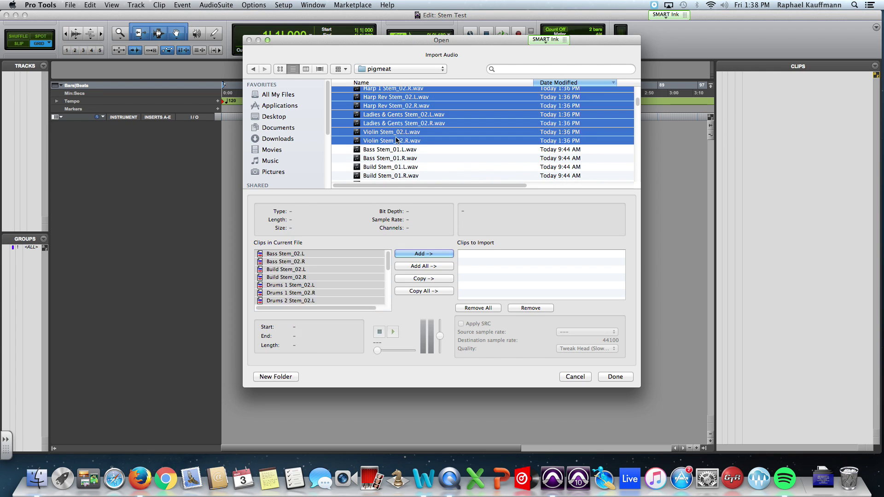
click(435, 280)
click(622, 377)
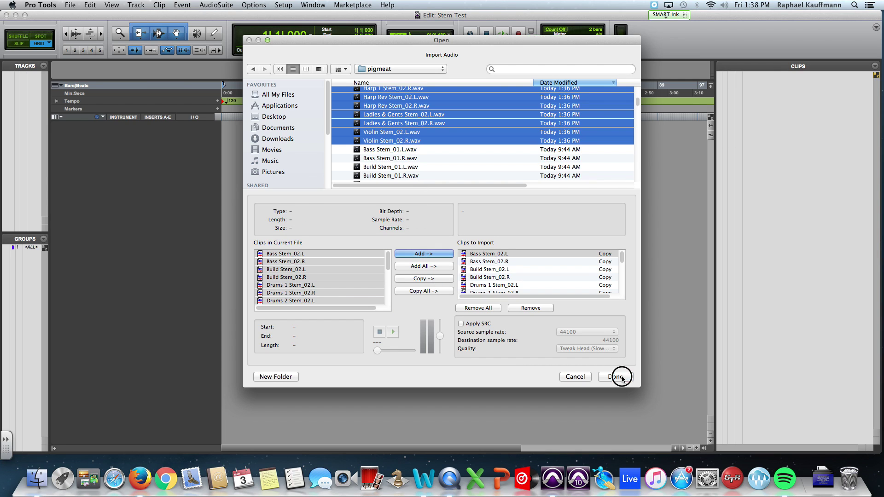
click(576, 301)
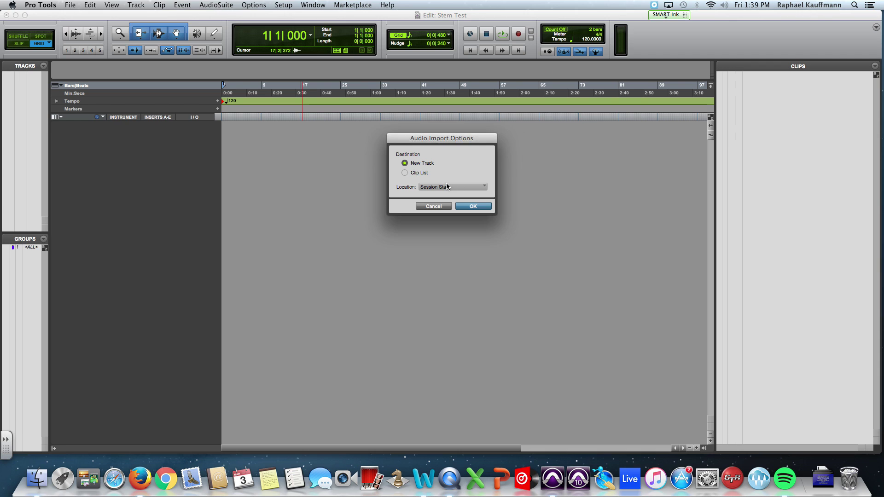
Place the imported stems on new tracks at the session start and play the session
click(474, 206)
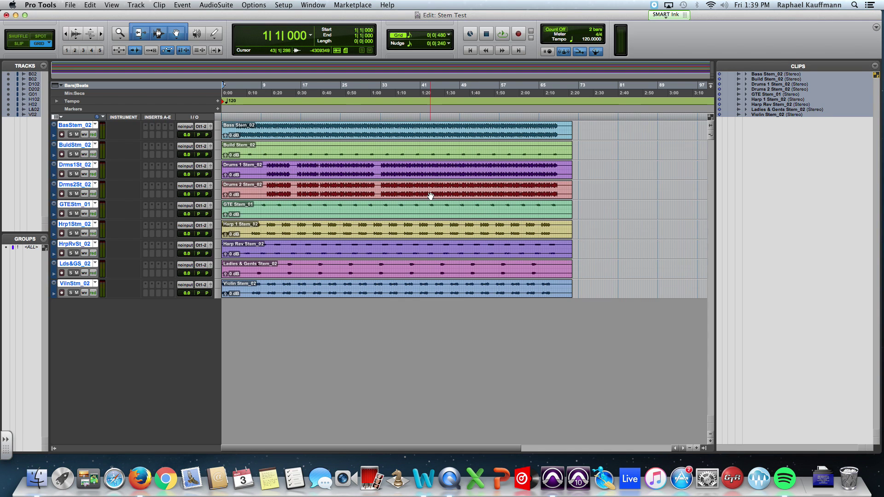
key(space)
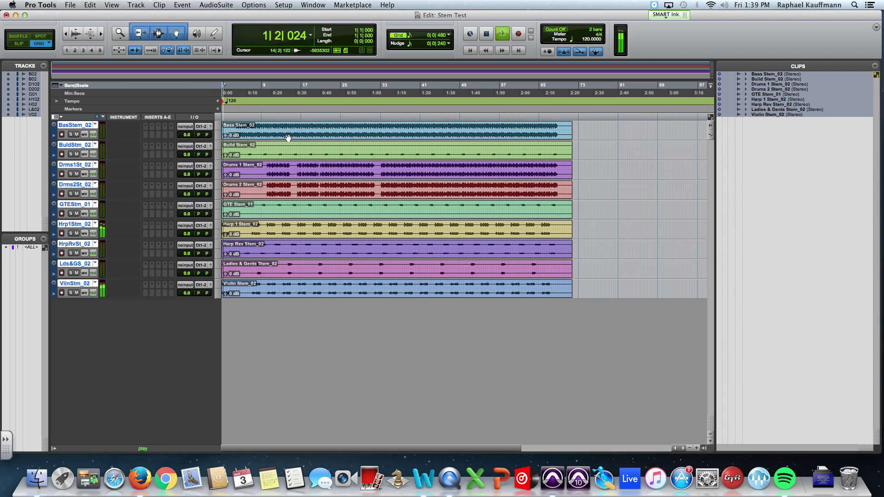
Show the mixer and lower the Violin stem fader to -11.8 dB and the Harp 1 stem fader to -7.8 dB
key(super+equal)
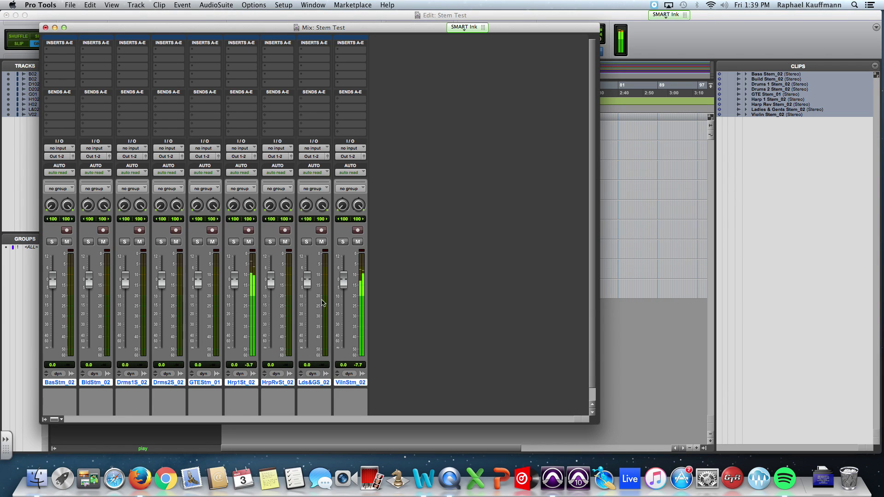
drag(343, 280, 343, 300)
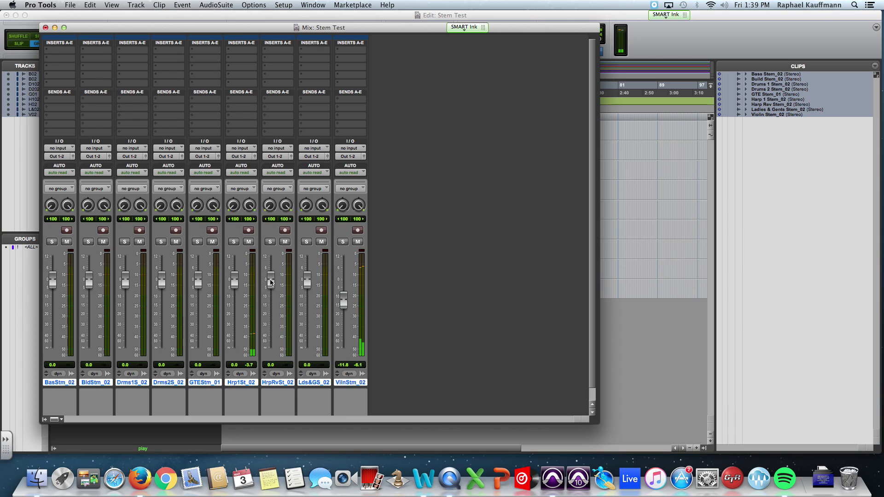
drag(234, 280, 234, 293)
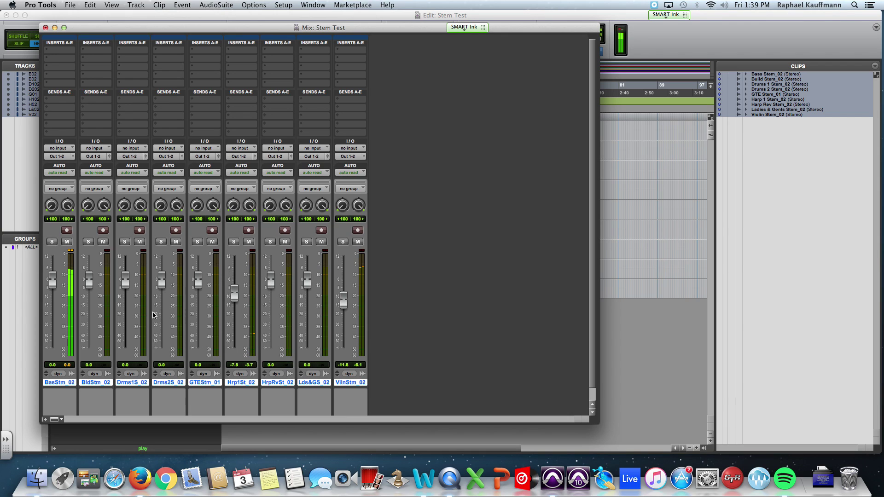
Solo the Bass stem, insert a multichannel AIR Kill EQ with High and Mid switched on, and lower the track's fader to -6.5 dB
click(51, 242)
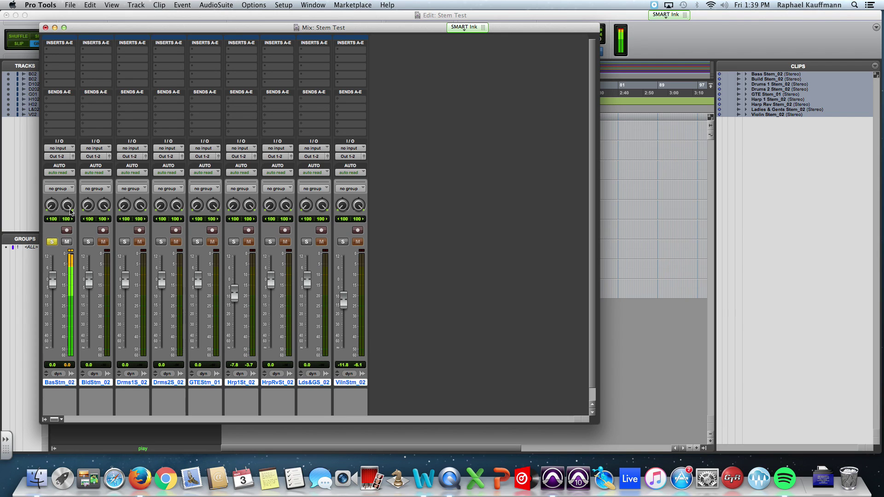
click(59, 49)
mouse_move(104, 69)
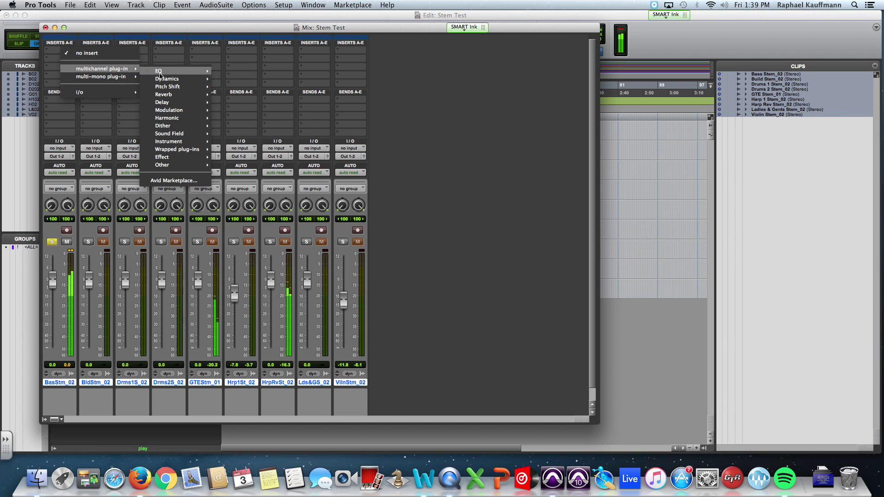
mouse_move(184, 71)
click(234, 71)
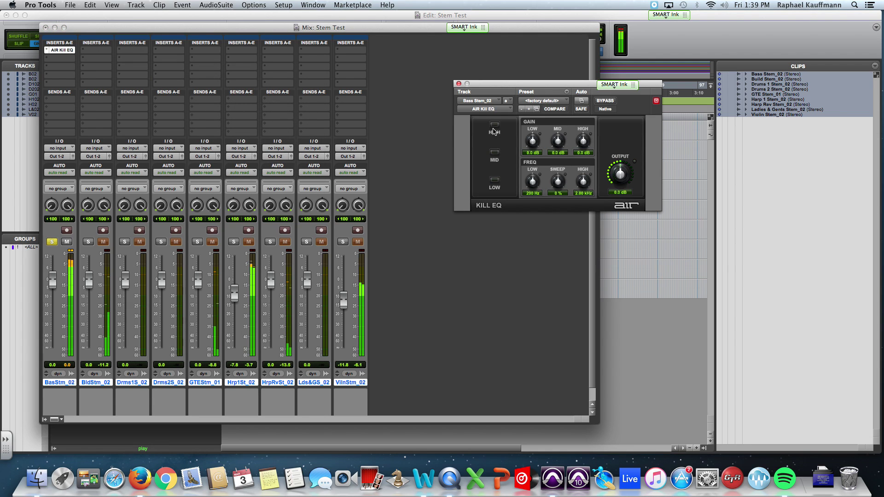
click(494, 152)
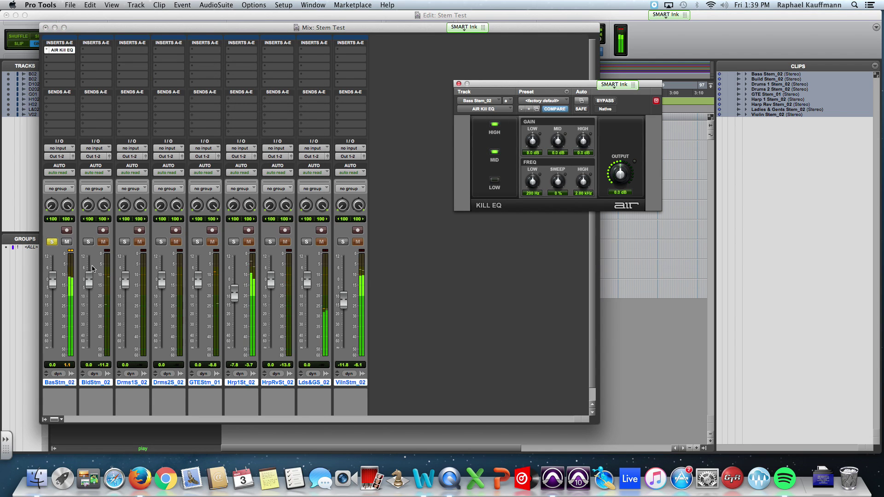
drag(52, 284, 52, 298)
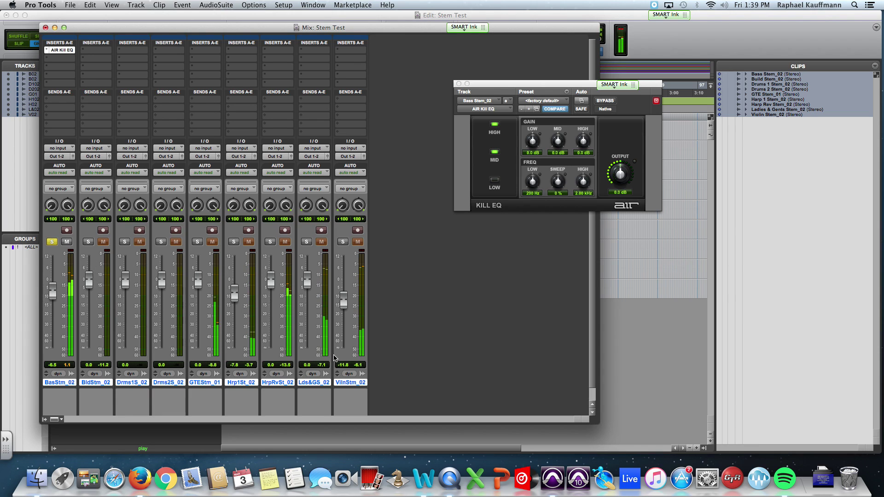
Create one stereo Master Fader track
key(super+shift+n)
click(391, 168)
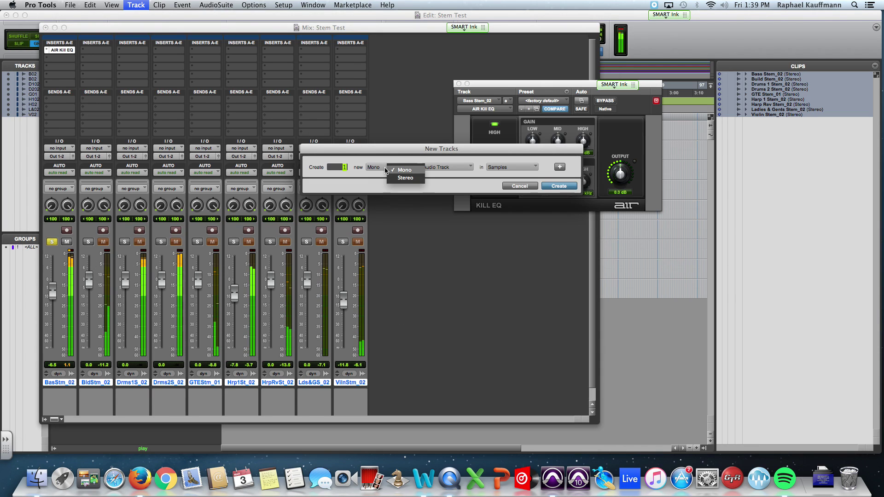
click(386, 175)
click(429, 172)
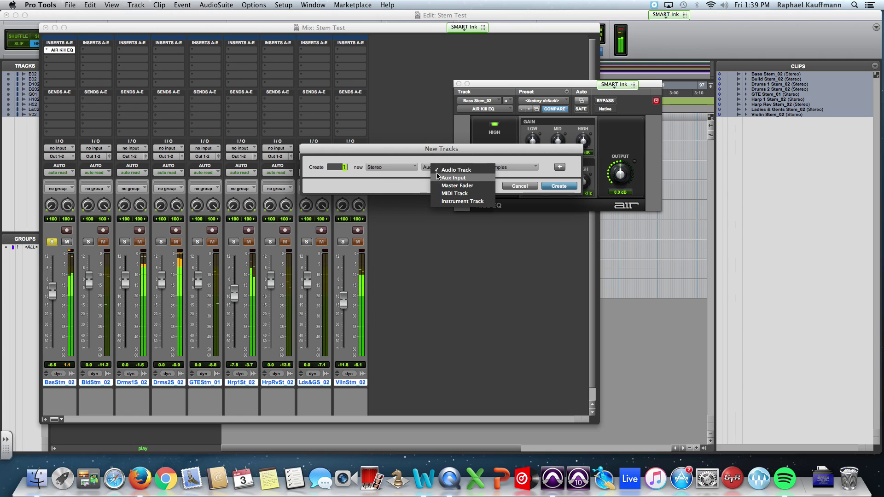
click(437, 183)
click(548, 186)
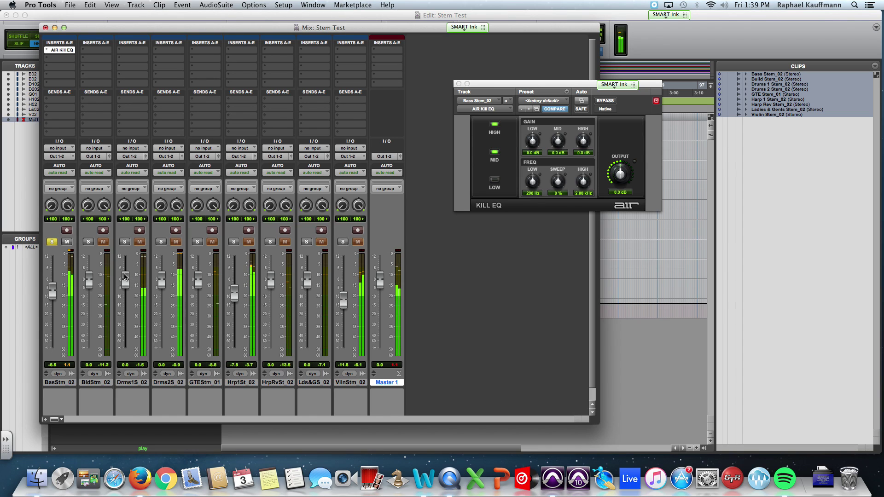
Clear the Bass stem's solo and pull the faders of all the other stems down to silence
key(shift+s)
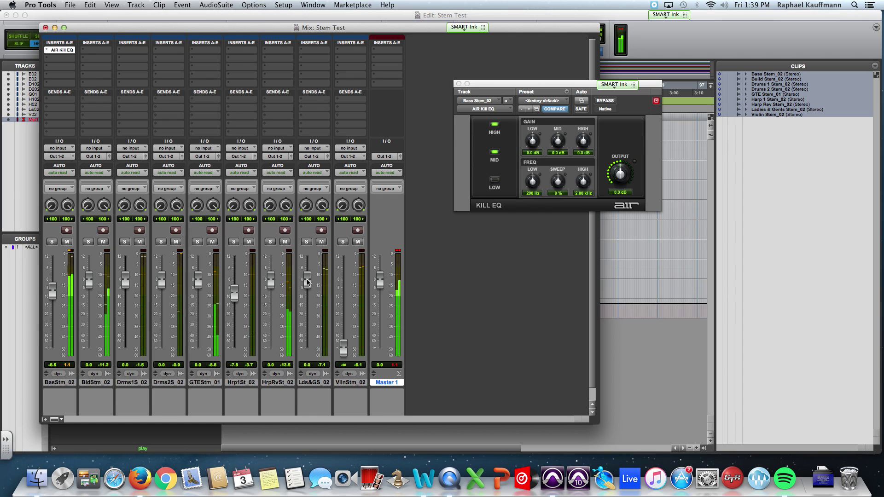
click(236, 349)
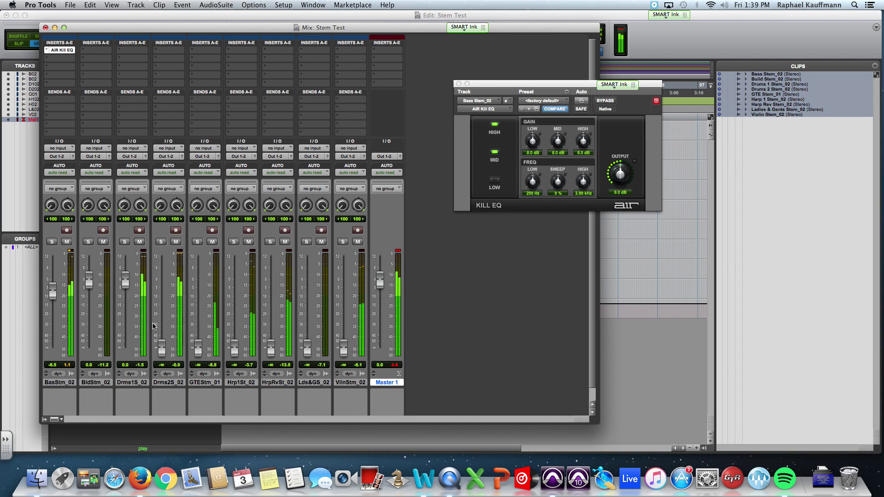
click(92, 296)
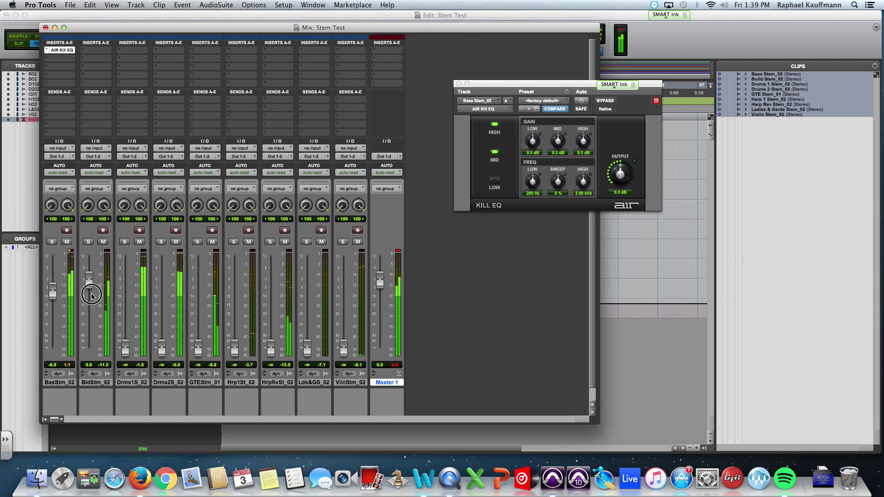
Set the Drums 2 fader to -8.9 dB, Drums 1 to -7.5, GTE to -7.0 and Build to -5.2, clearing the master's clip indicator
drag(163, 347, 163, 294)
click(394, 254)
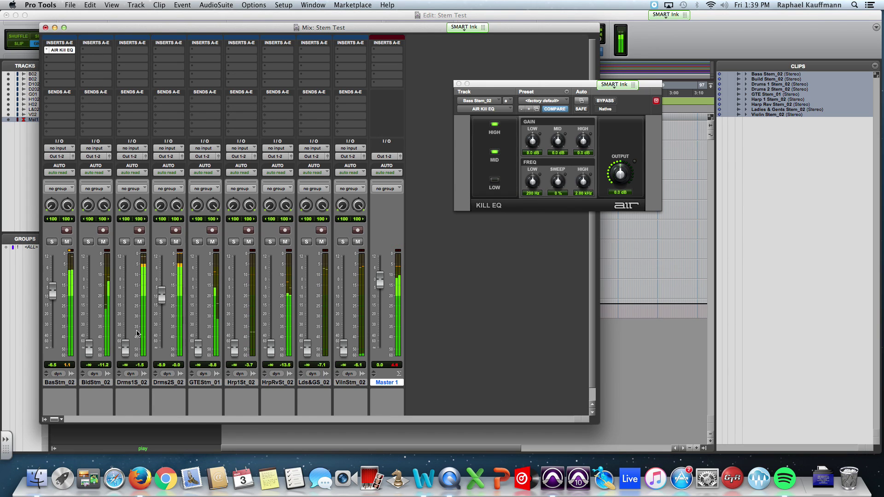
drag(136, 342, 139, 291)
drag(198, 349, 197, 292)
drag(89, 346, 96, 290)
Raise the Harp 1 fader to -14.2 dB, Harp Rev to -14.0, Violin to -11.5 and Ladies & Gents to -2.5
drag(233, 346, 234, 304)
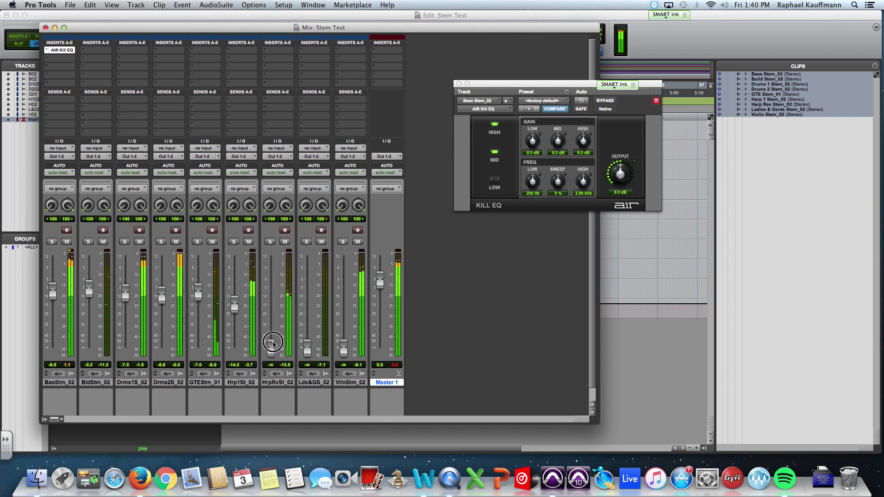
drag(271, 342, 271, 304)
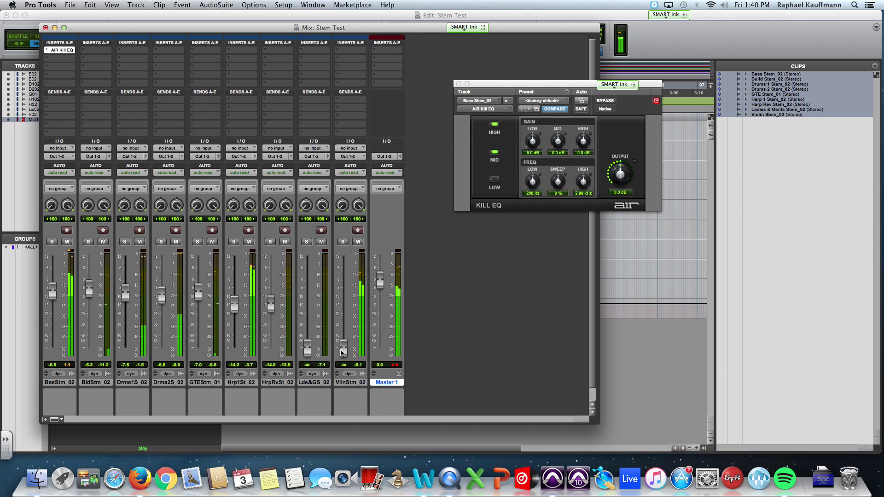
drag(344, 348, 343, 299)
drag(308, 348, 307, 284)
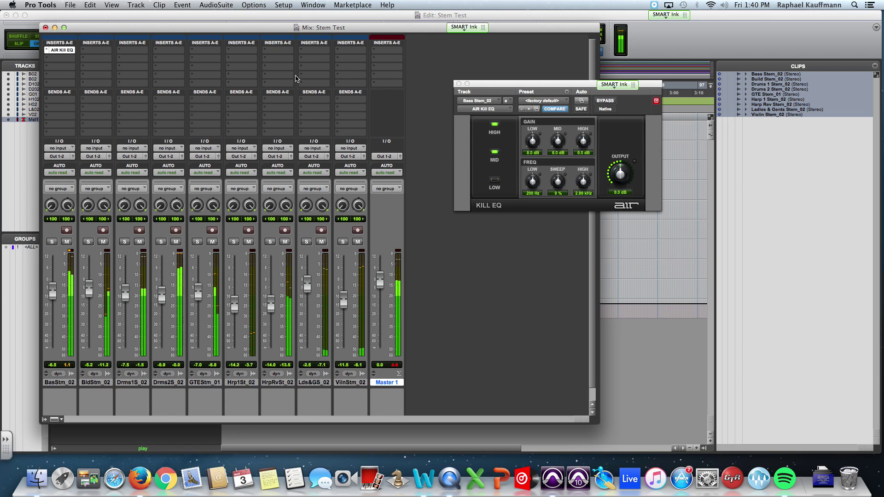
Insert a stereo AIR Dynamic Delay on the Ladies & Gents stem with feedback at 54% and mix at 62%
click(313, 50)
mouse_move(359, 68)
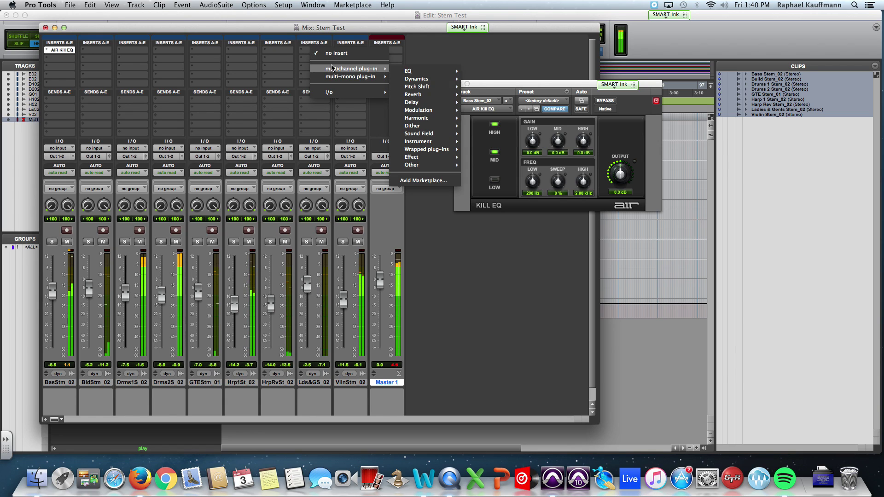
mouse_move(410, 96)
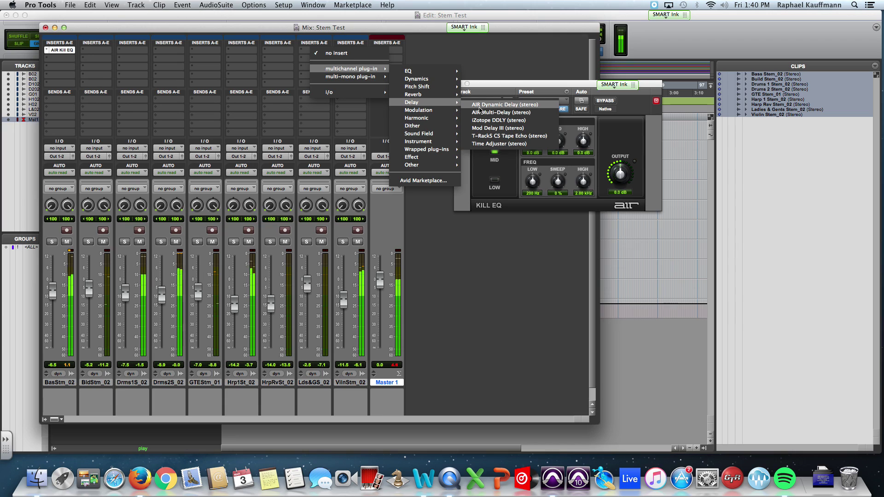
click(504, 105)
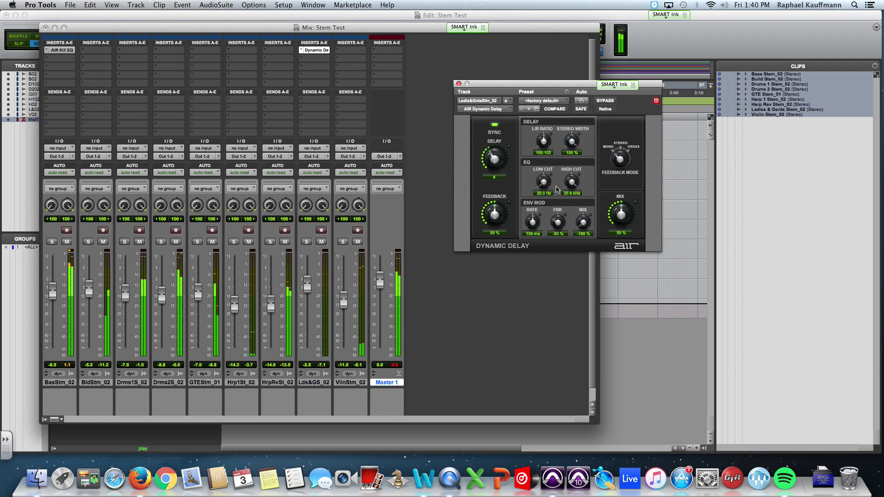
drag(492, 216, 490, 225)
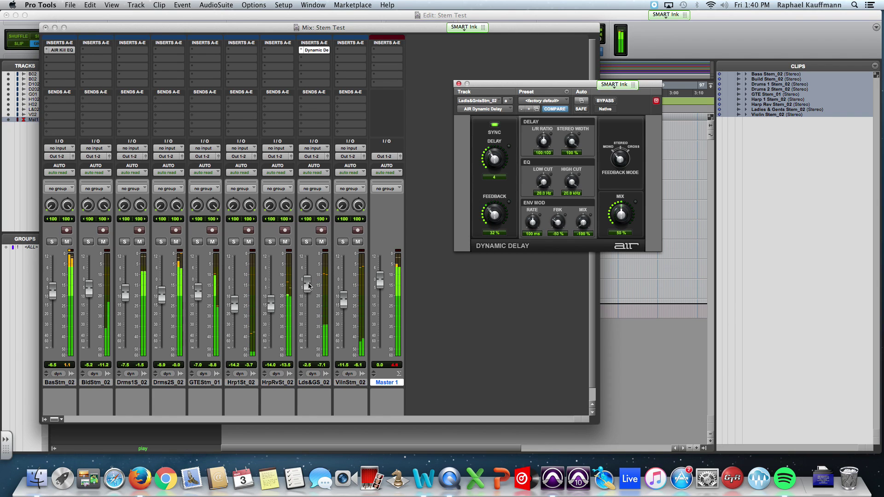
drag(491, 221, 491, 190)
drag(622, 216, 622, 205)
Rebalance the Violin fader to -14.0 dB, Harp Rev to -6.2 and GTE to -3.8, then return to the Edit window
drag(349, 298, 349, 304)
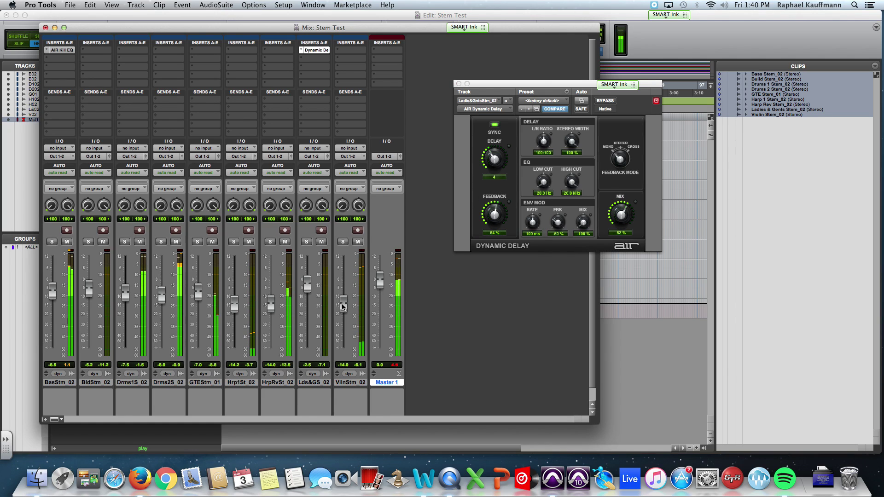
drag(272, 308, 273, 294)
drag(198, 293, 199, 287)
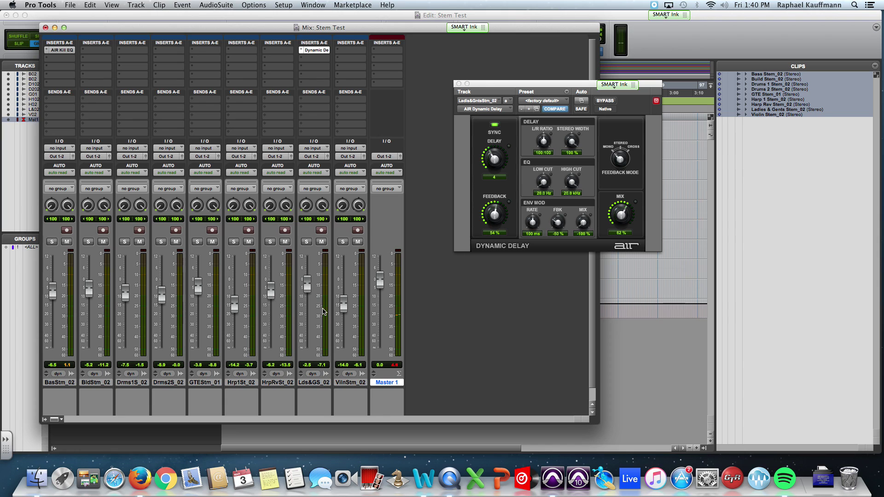
click(625, 286)
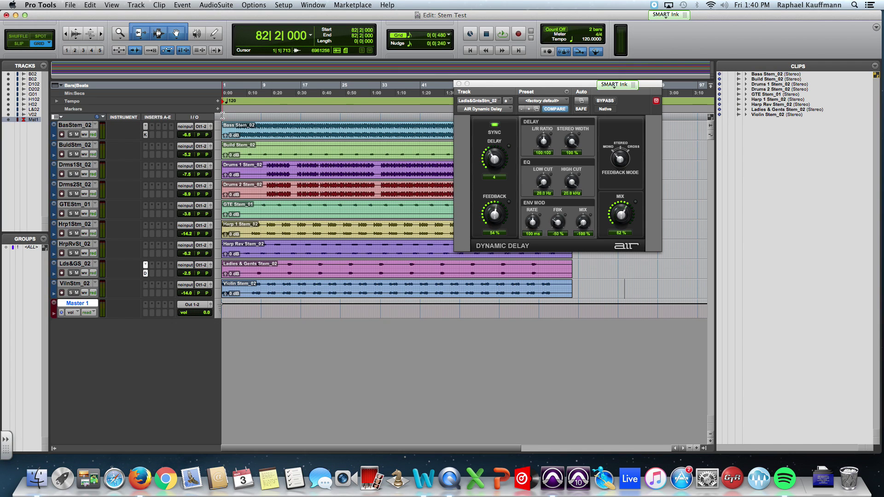